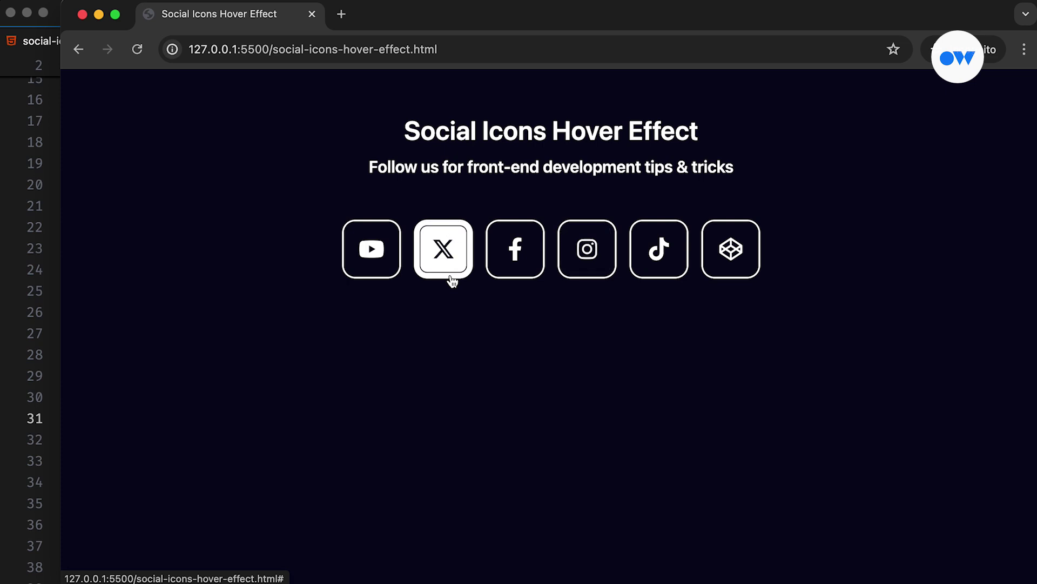
# Tab back and forth through the social icons up to CodePen to check keyboard focus.
pyautogui.hotkey('shift', 'Tab')
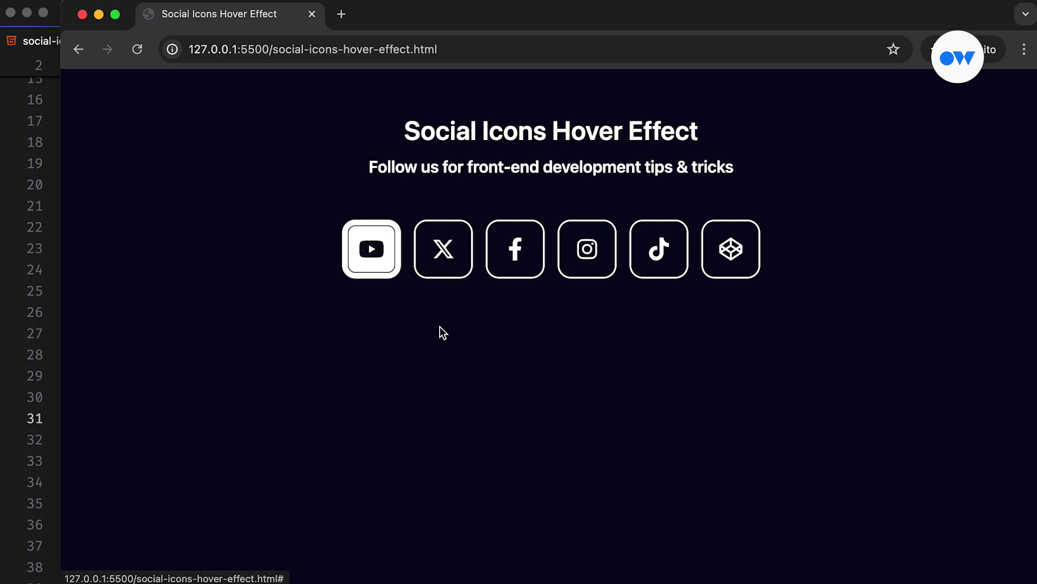
pyautogui.press('Tab')
pyautogui.press('Tab')
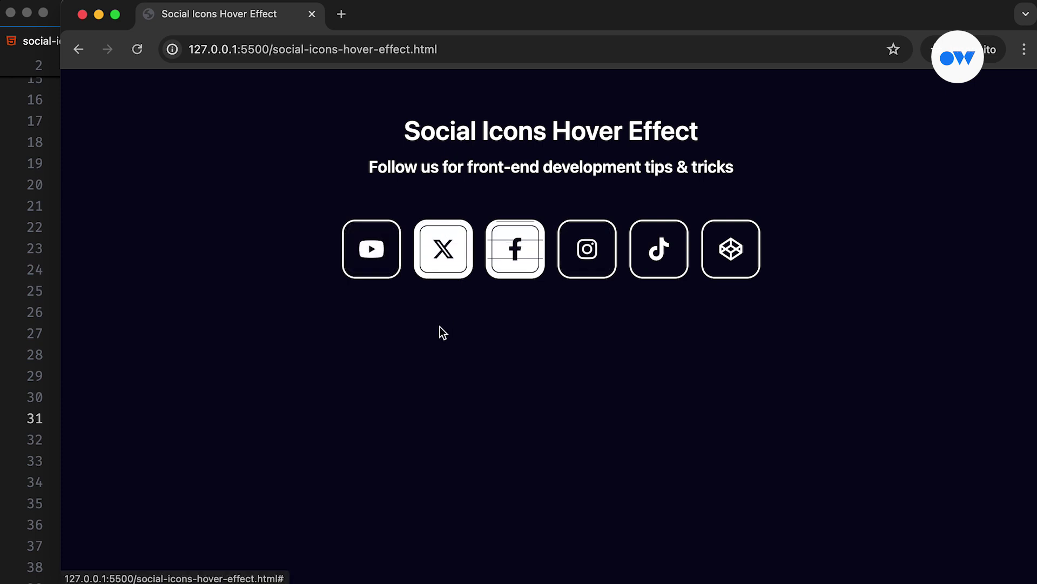
pyautogui.press('Tab')
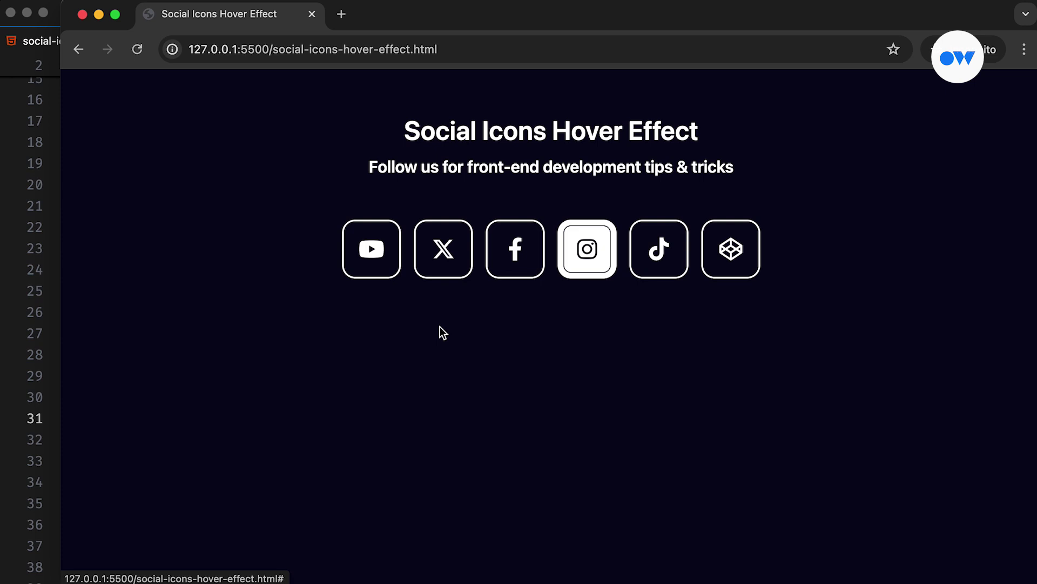
pyautogui.press('Tab')
pyautogui.press('Tab')
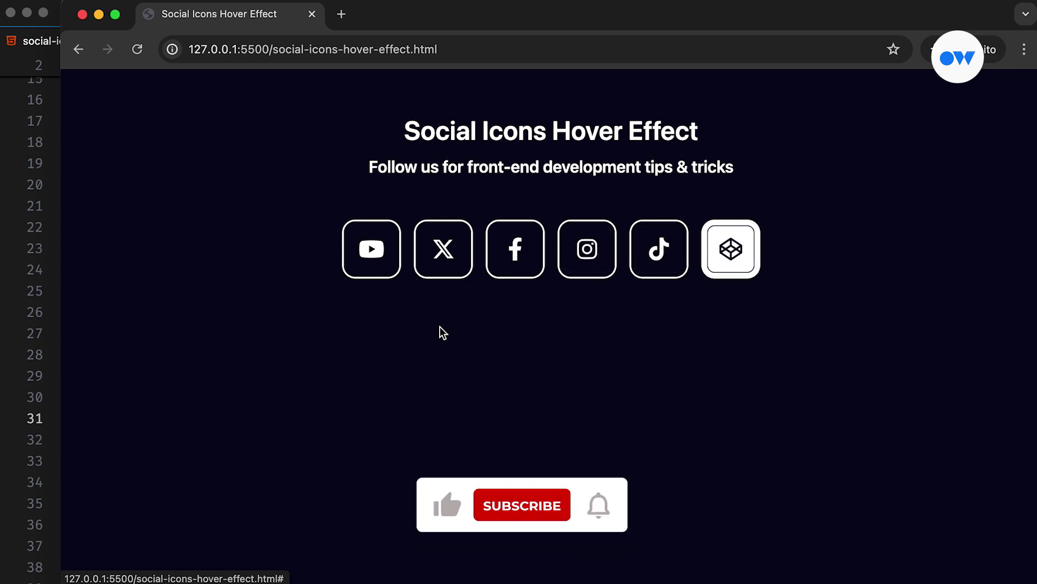
pyautogui.hotkey('shift', 'Tab')
pyautogui.hotkey('shift', 'Tab')
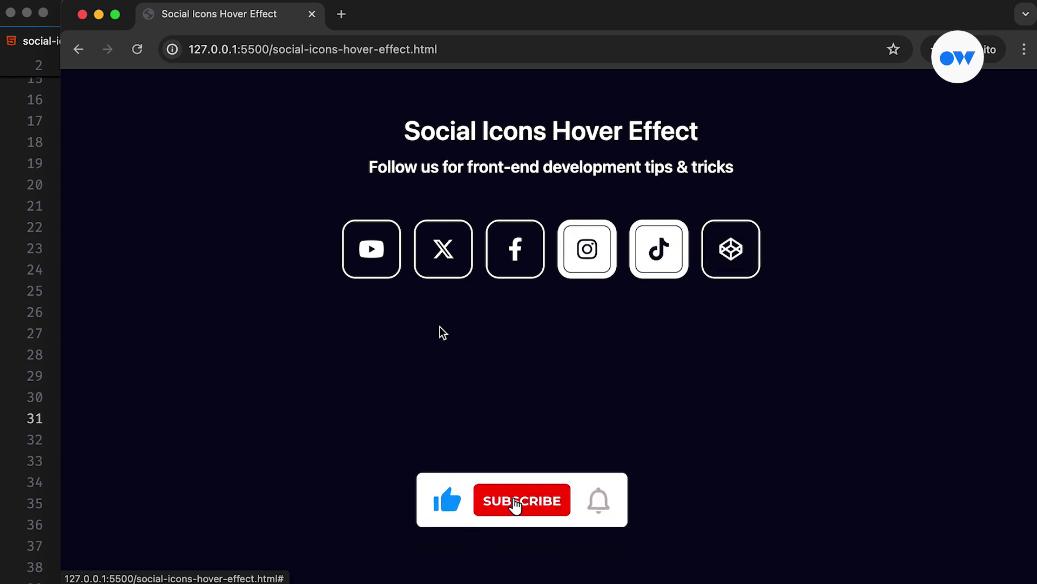
pyautogui.hotkey('shift', 'Tab')
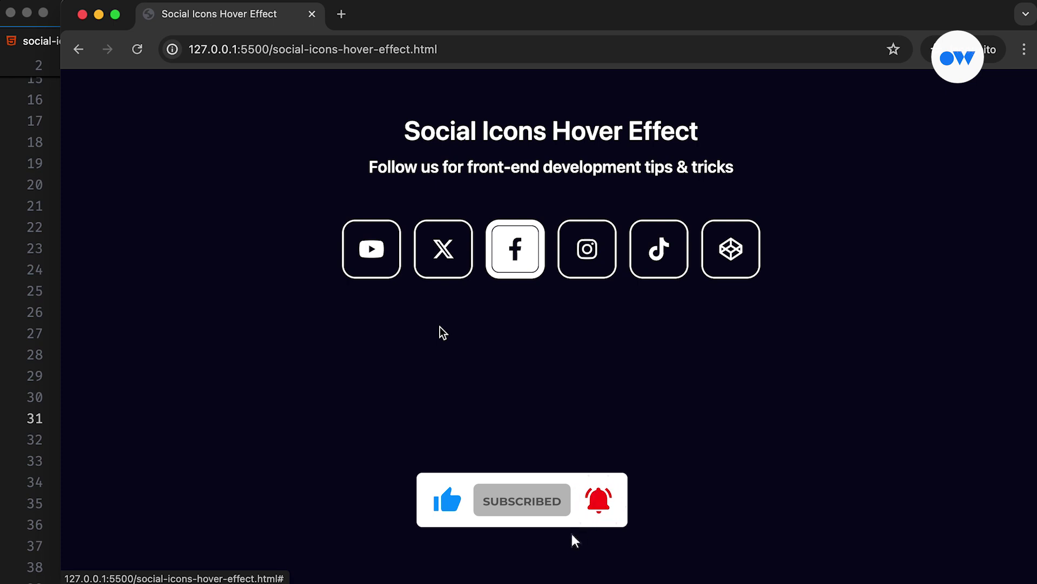
pyautogui.press('Tab')
pyautogui.press('Tab')
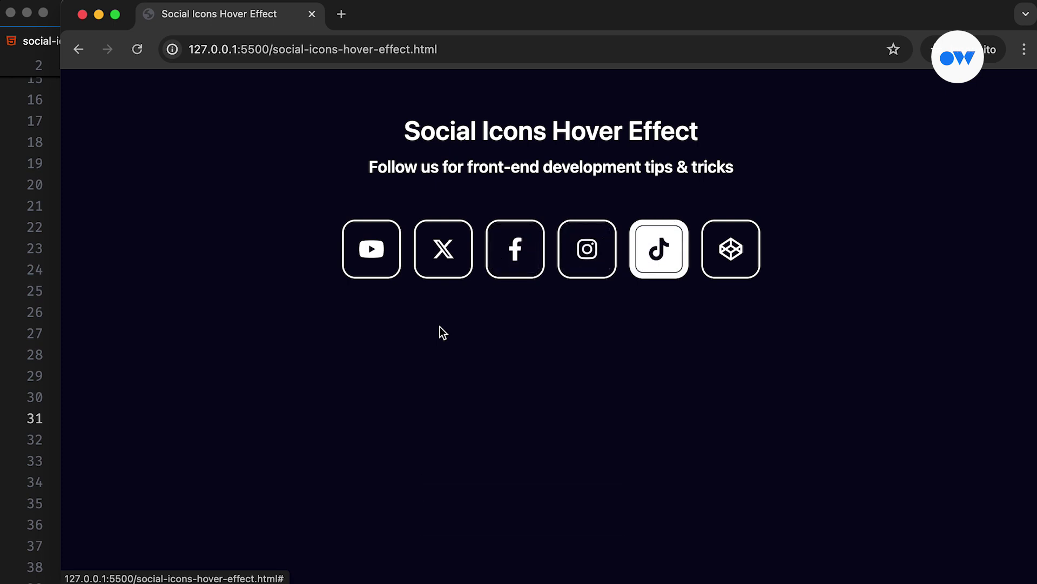
pyautogui.press('Tab')
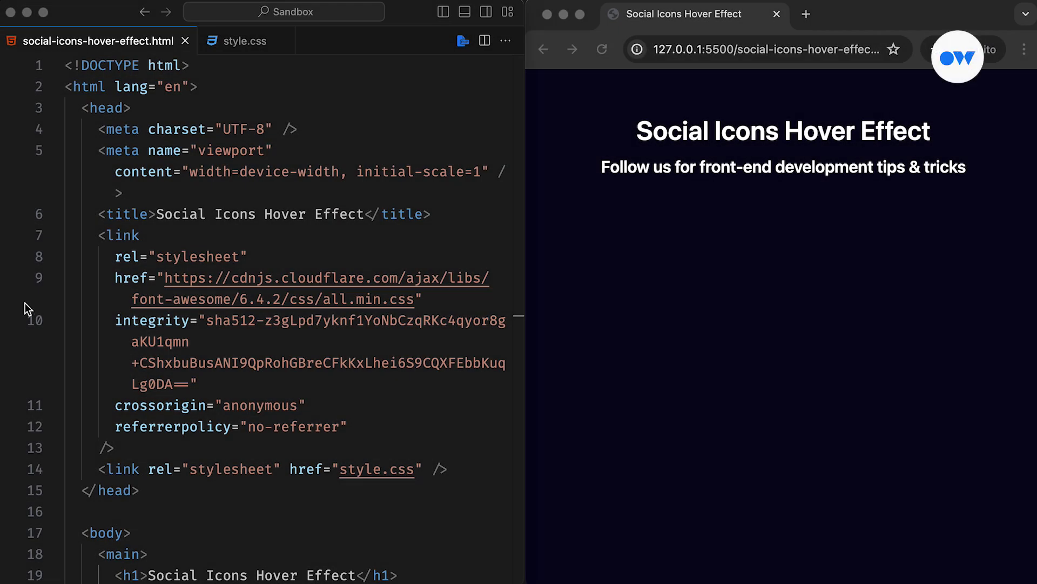
# Insert a social div after the h2 holding the six Font Awesome icon links, and save.
pyautogui.moveTo(99, 235); pyautogui.dragTo(138, 447)
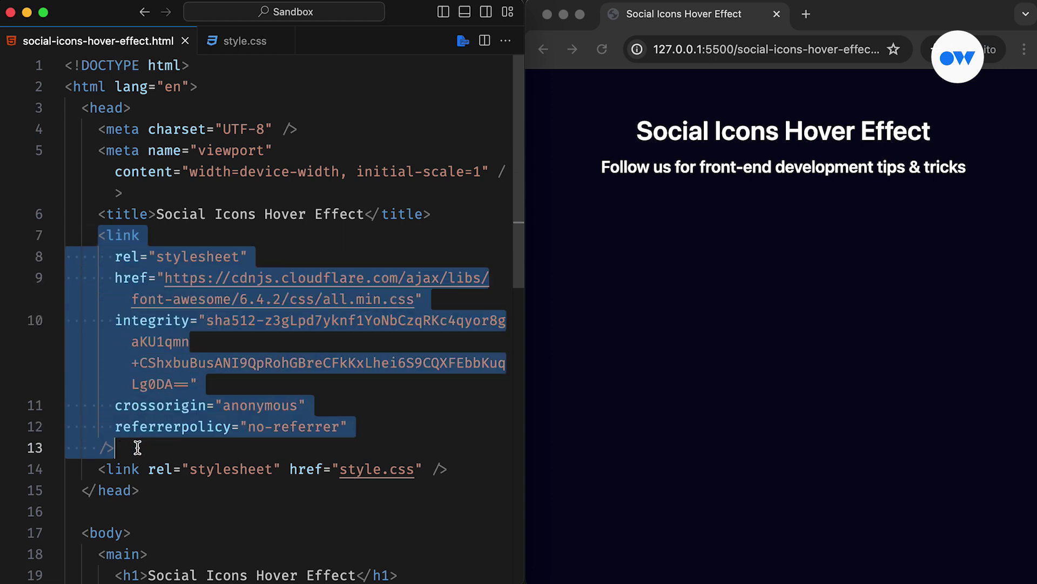
pyautogui.click(138, 448)
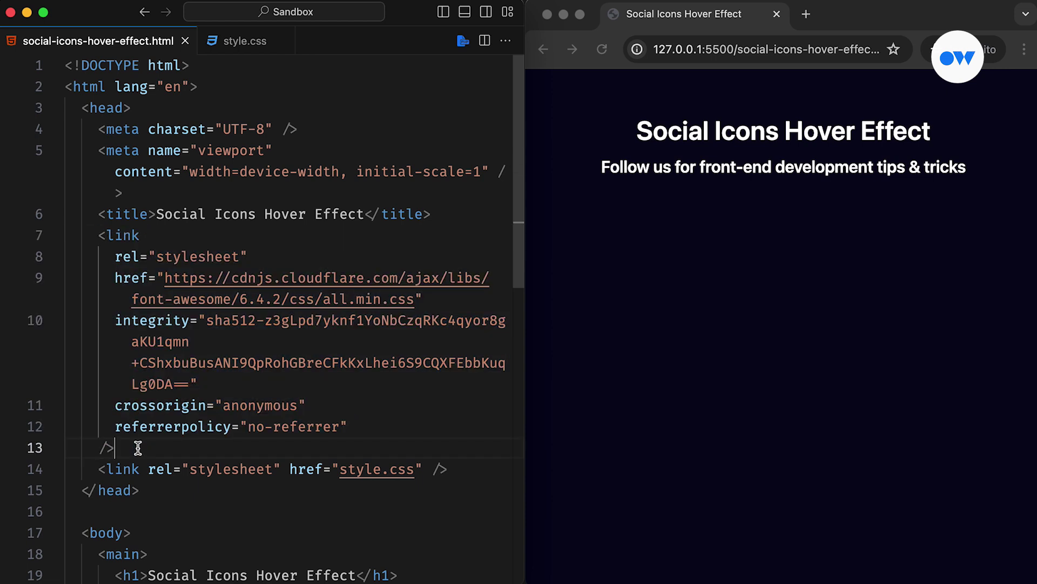
pyautogui.scroll(-5, 138, 447)
pyautogui.click(264, 391)
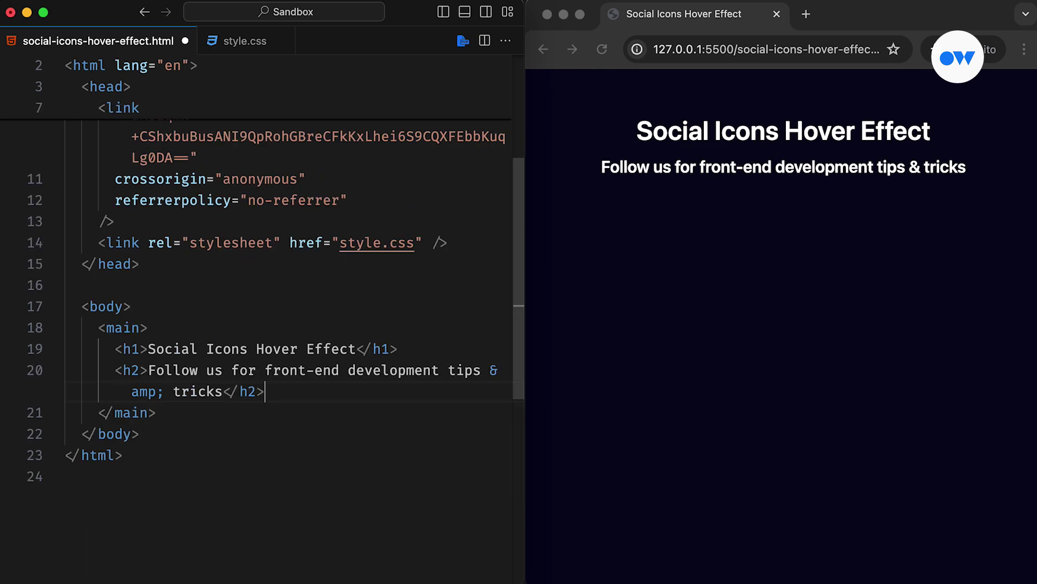
pyautogui.press('Return')
pyautogui.press('Return')
pyautogui.write('<div class="')
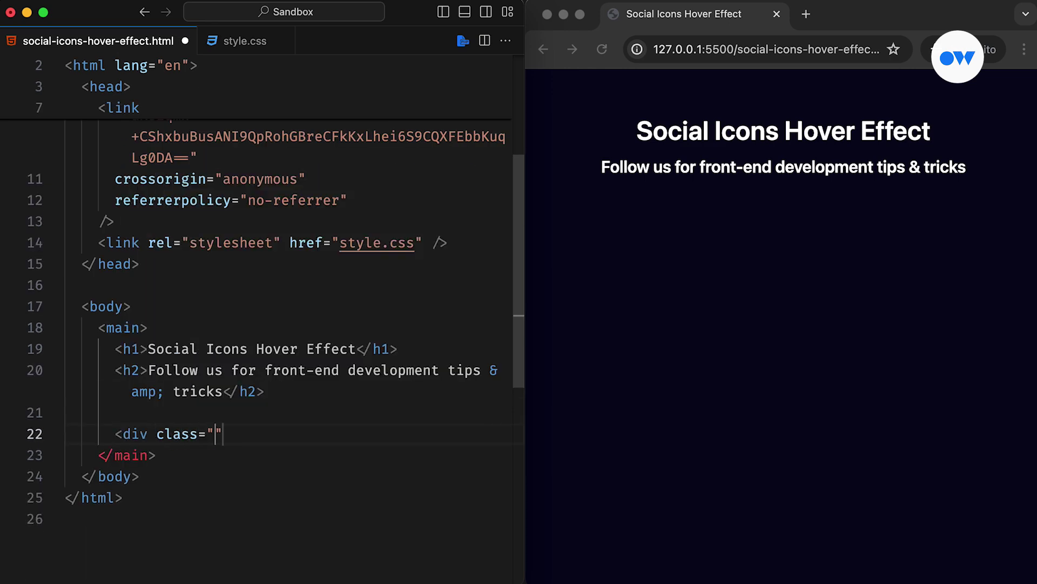
pyautogui.write('social">')
pyautogui.press('Return')
pyautogui.press('cmd+v')
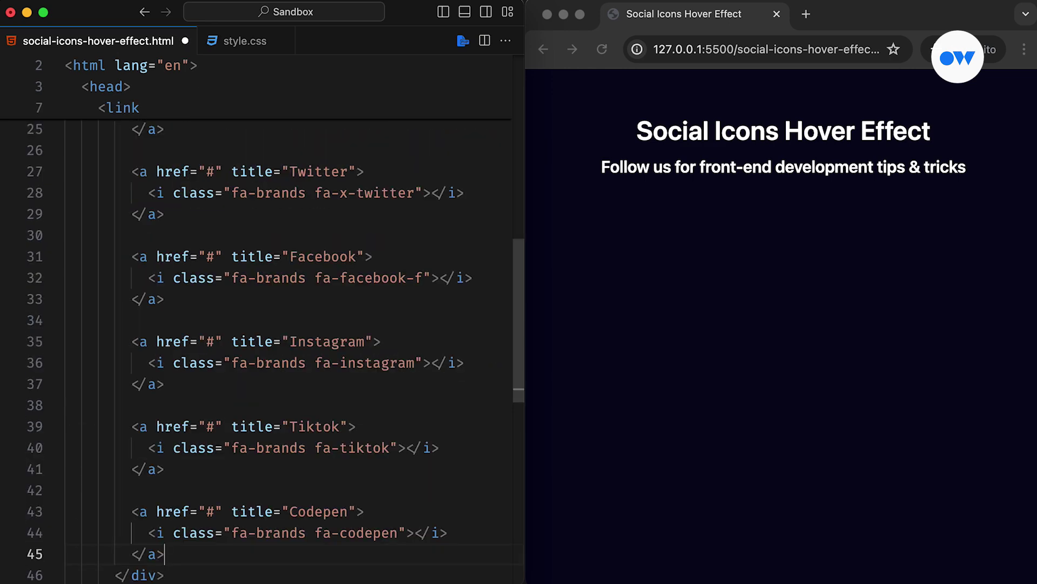
pyautogui.scroll(2, 260, 365)
pyautogui.scroll(2, 260, 364)
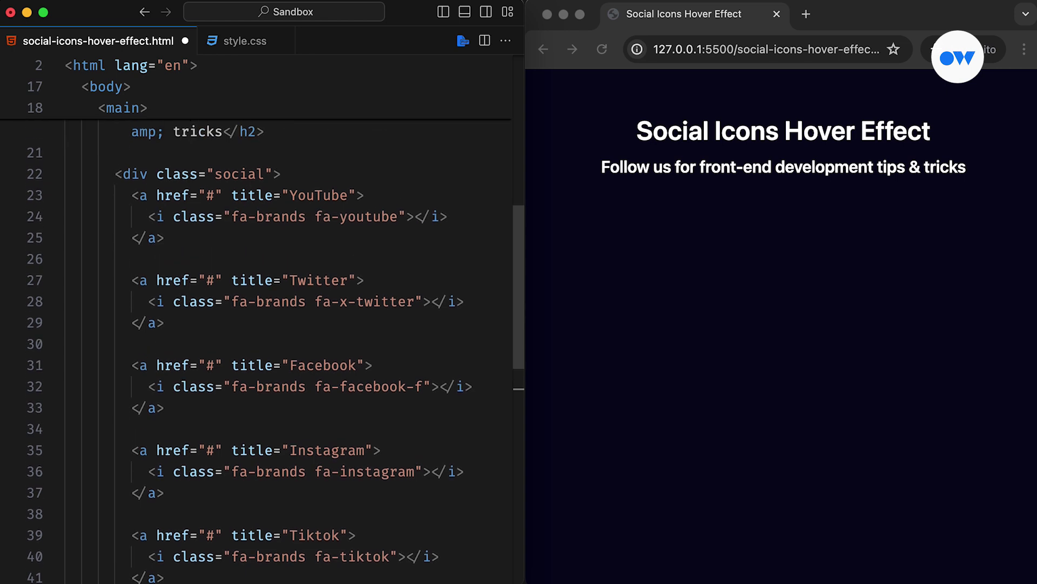
pyautogui.scroll(2, 259, 366)
pyautogui.press('cmd+s')
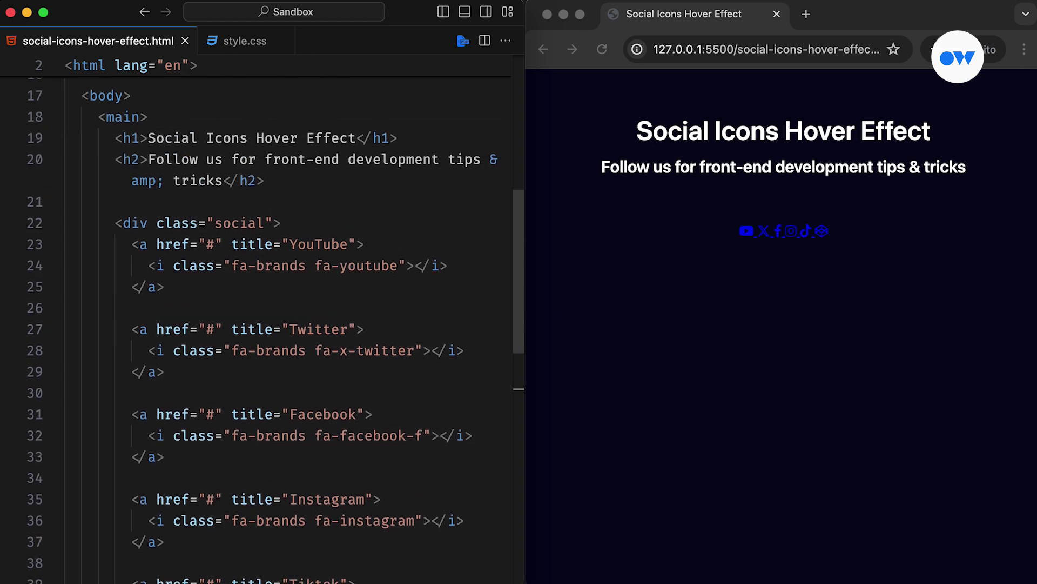
# In style.css, add a .social flex rule: centred, flex-flow wrap, 1rem gap, then save.
pyautogui.hotkey('ctrl', 'Tab')
pyautogui.scroll(-2, 394, 270)
pyautogui.scroll(-2, 394, 270)
pyautogui.scroll(-3, 395, 270)
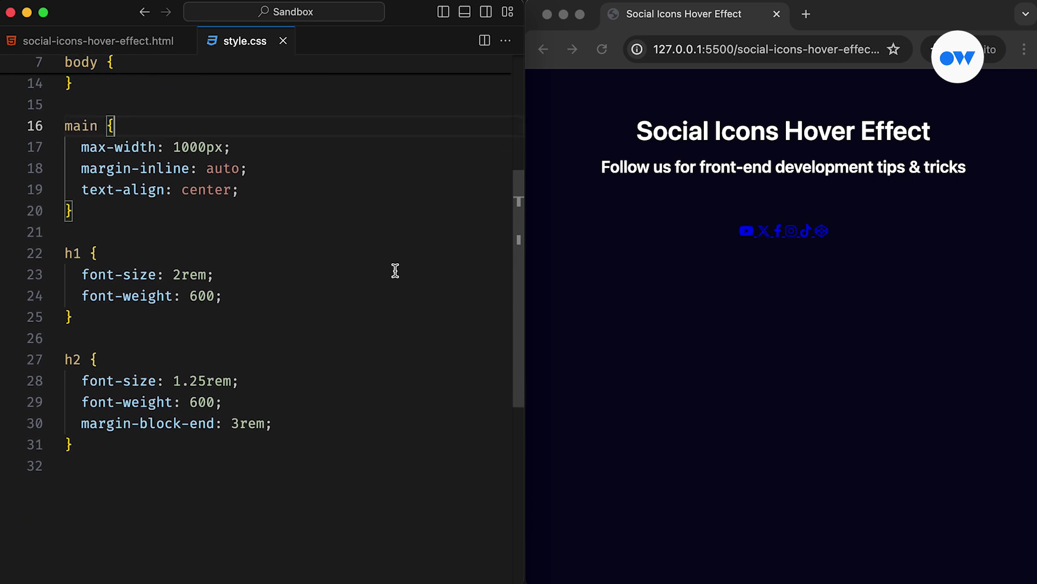
pyautogui.scroll(-1, 395, 270)
pyautogui.scroll(-2, 395, 270)
pyautogui.scroll(-2, 395, 270)
pyautogui.scroll(-1, 395, 270)
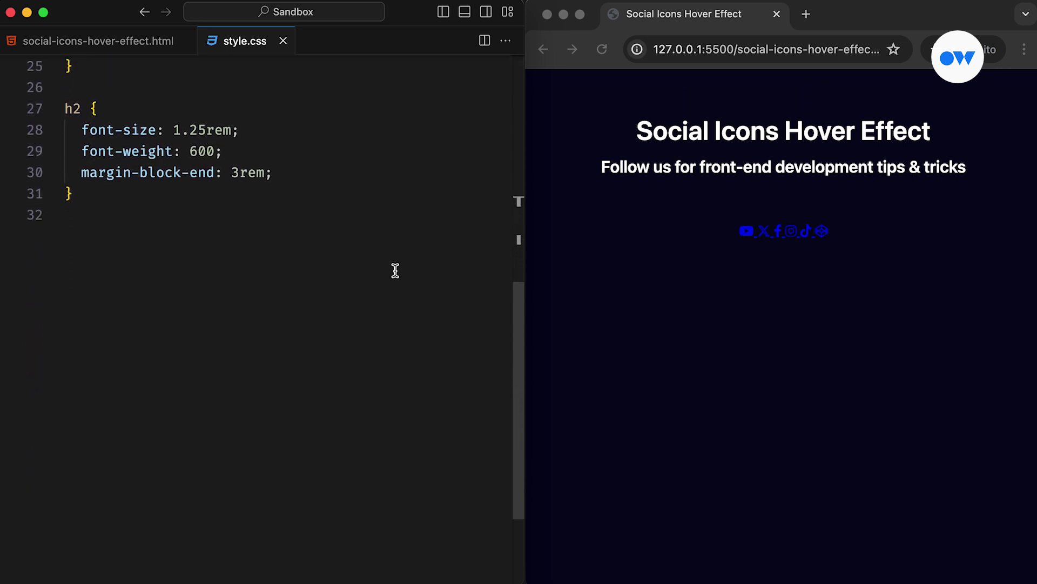
pyautogui.scroll(-1, 394, 270)
pyautogui.click(395, 270)
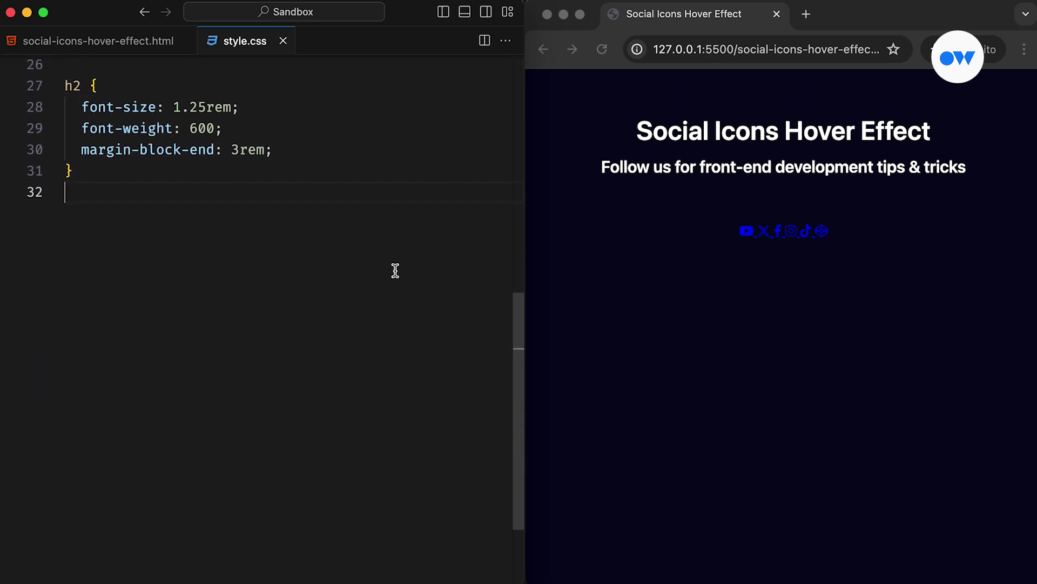
pyautogui.press('Return')
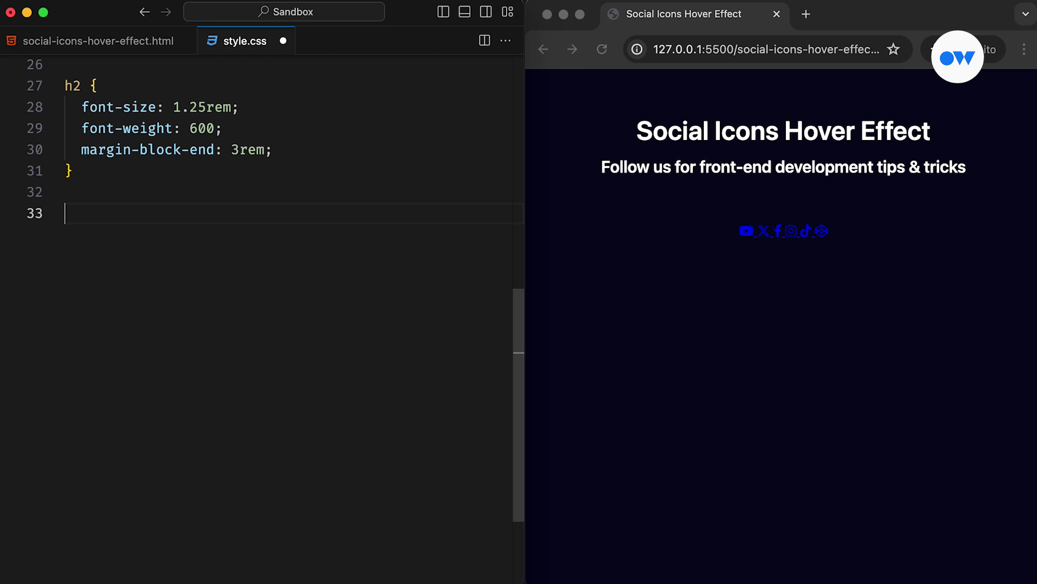
pyautogui.write('.social ')
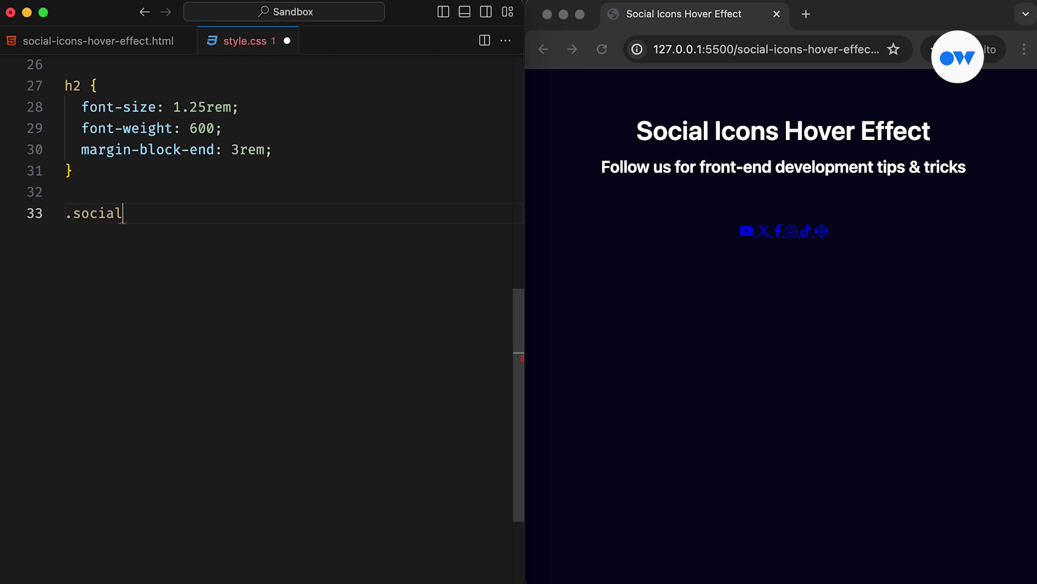
pyautogui.write('{')
pyautogui.press('Return')
pyautogui.write('display: flex; justify-content: center; align-items: center; flex-flow: wrap; gap: 1rem;')
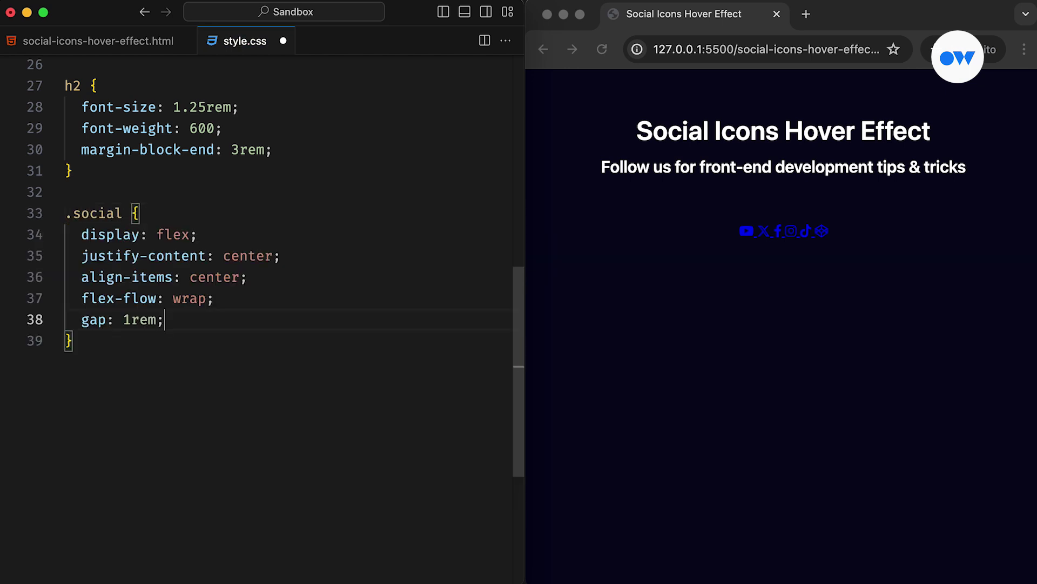
pyautogui.press('super+s')
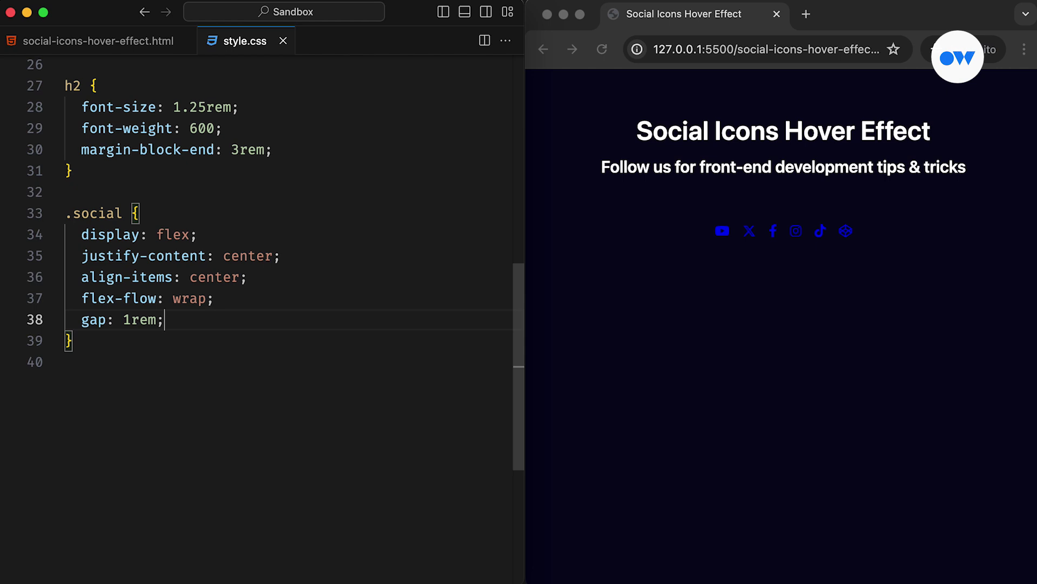
# Add an a rule: flex-centred, 4.5rem basis, aspect-ratio 1, white, 2px border, 1rem radius, no underline.
pyautogui.click(92, 386)
pyautogui.scroll(-3, 93, 387)
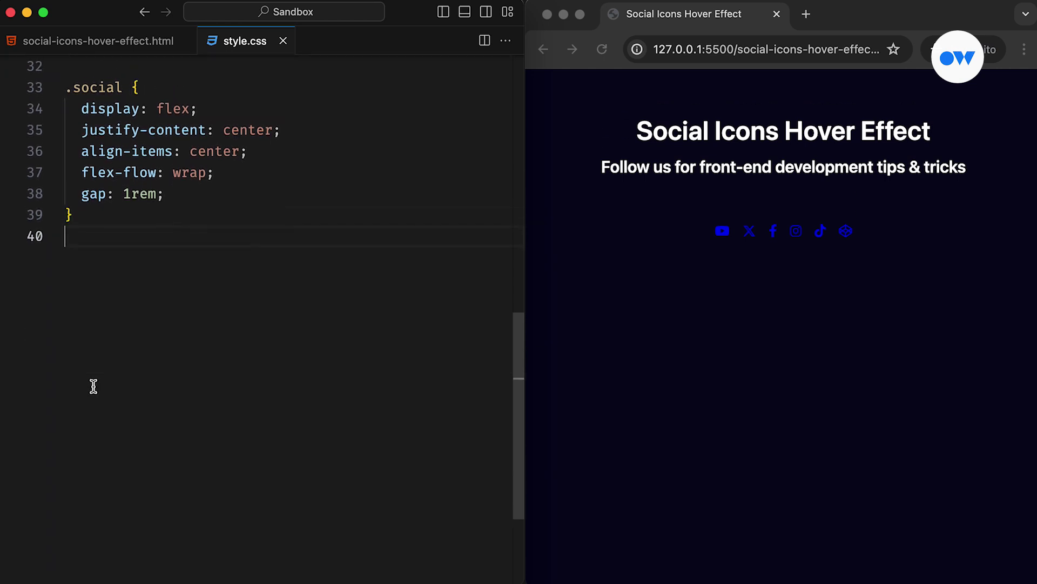
pyautogui.press('Return')
pyautogui.write('a {')
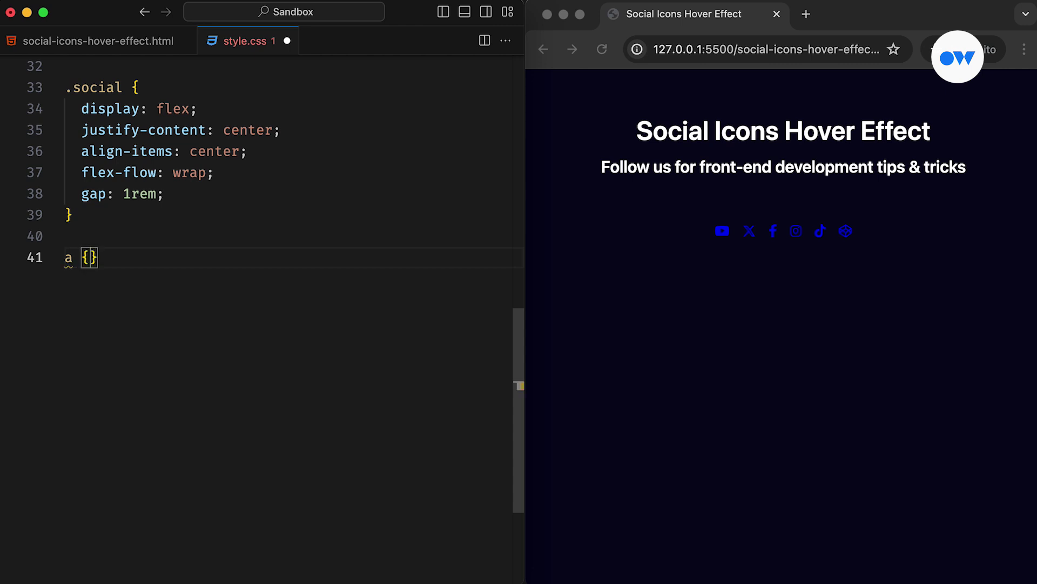
pyautogui.press('Return')
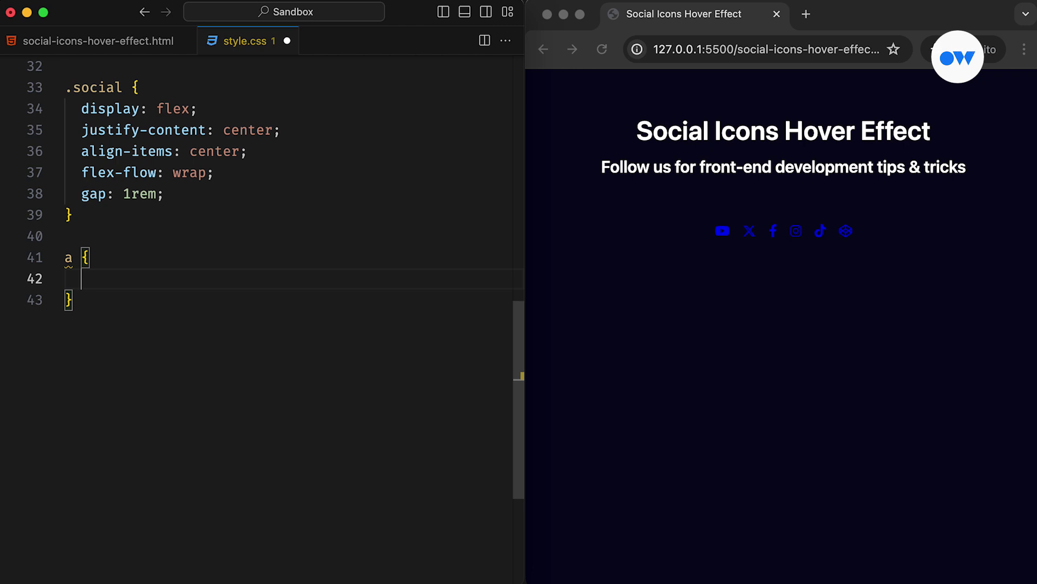
pyautogui.write('display: flex; justify-content: center; align-items: center; flex-basis: 4.5rem; aspect-ratio: 1;')
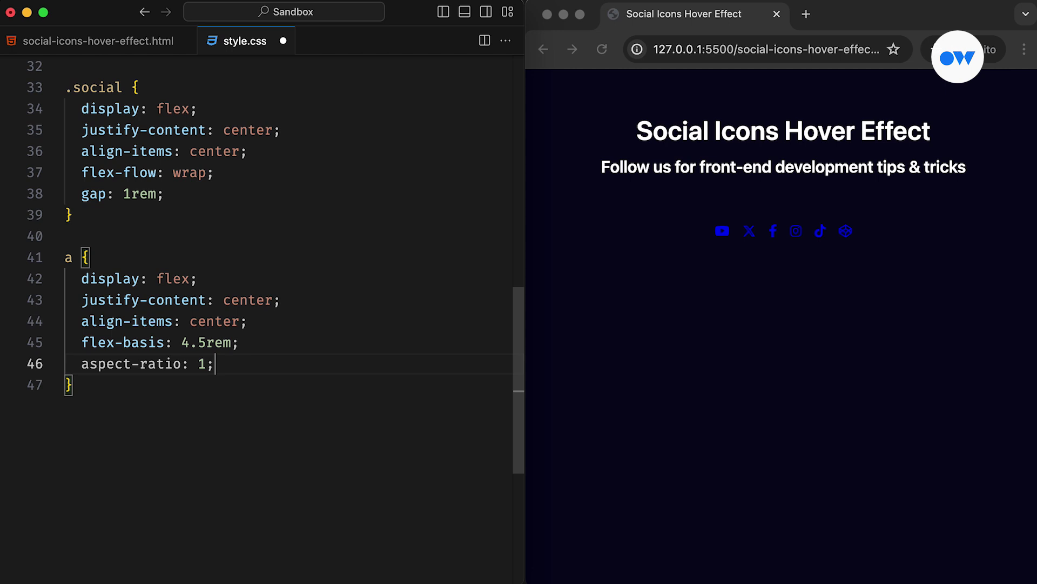
pyautogui.hotkey('ctrl', 's')
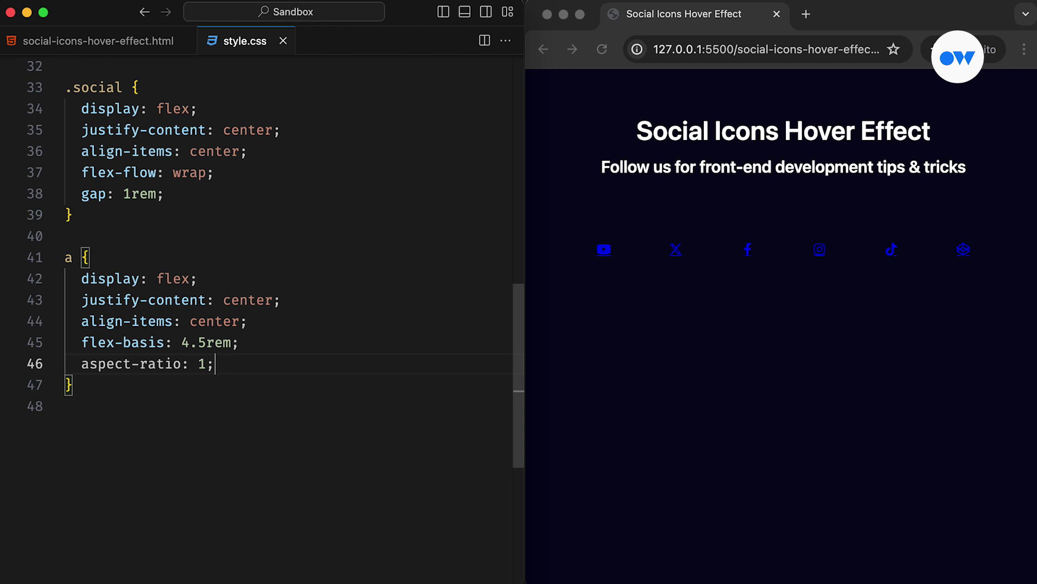
pyautogui.press('Return')
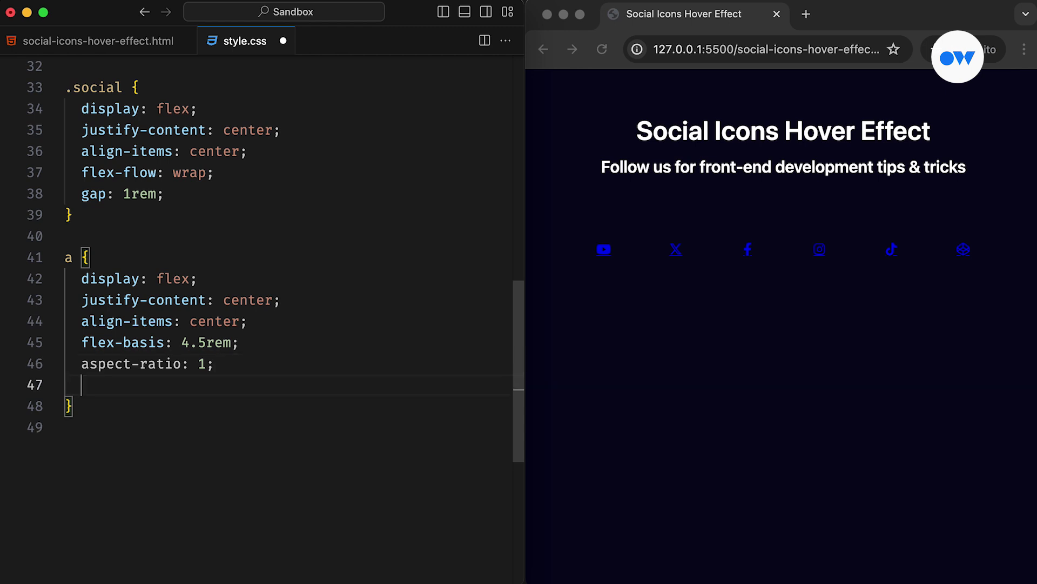
pyautogui.write('font-size: 1.75rem; color: #fff; border: 2px solid #fff; border-radius: 1rem; text-decoration: none;')
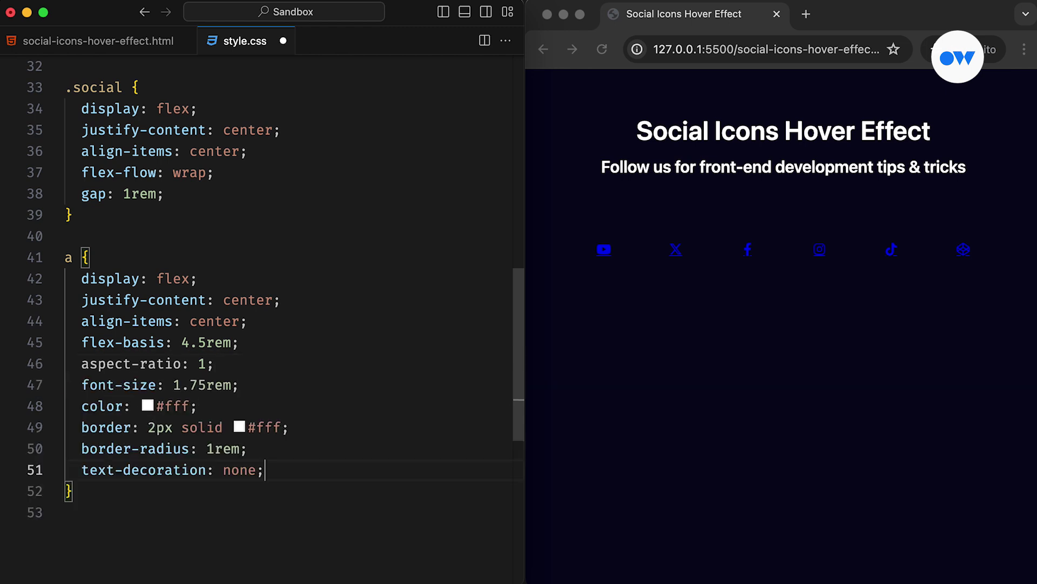
pyautogui.press('cmd+s')
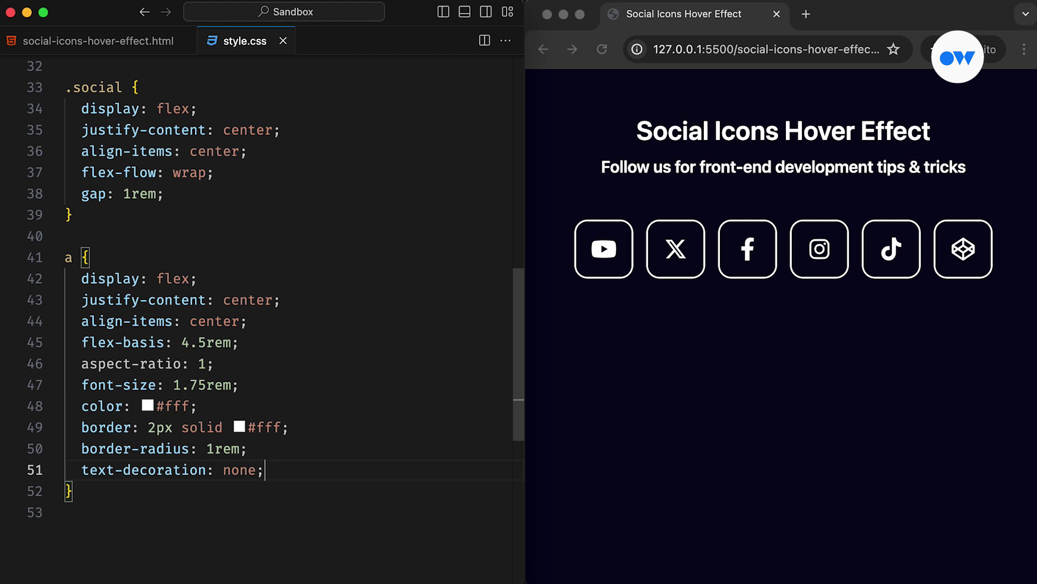
pyautogui.scroll(-3, 301, 475)
pyautogui.scroll(-3, 302, 475)
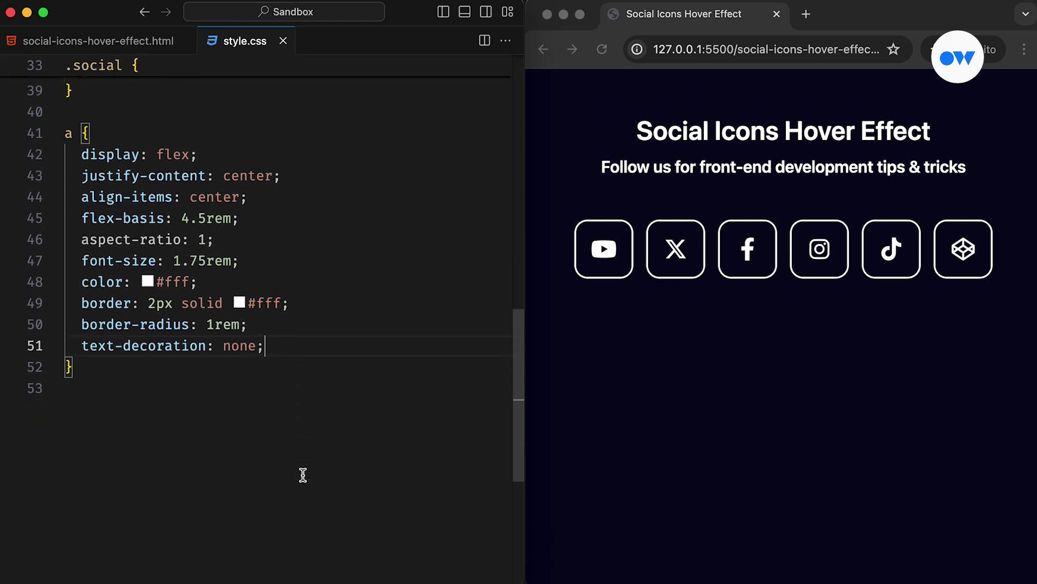
pyautogui.scroll(-2, 302, 474)
pyautogui.scroll(-1, 303, 473)
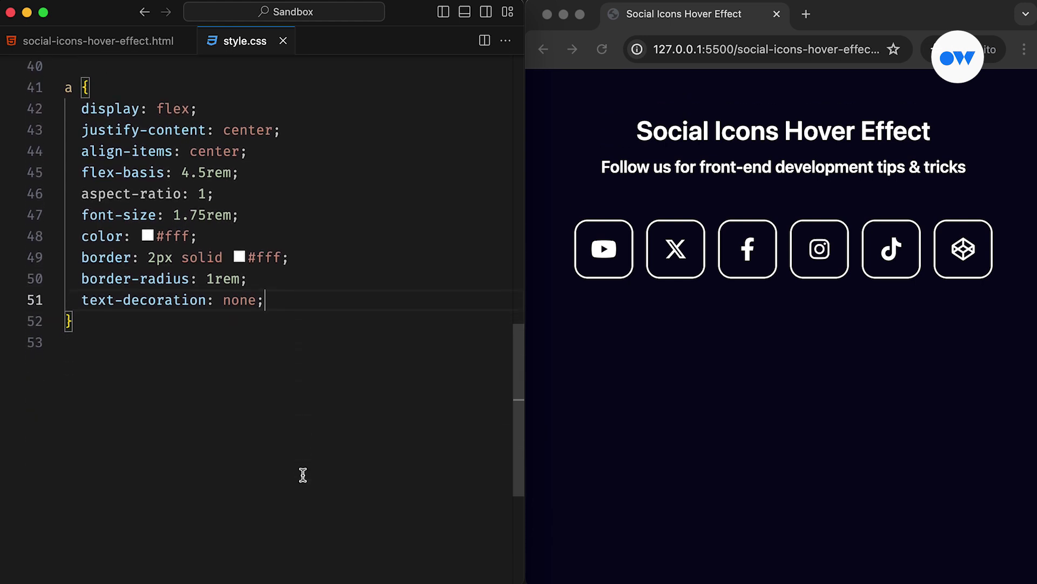
# Add background-image: linear-gradient(transparent 100%, #fff 100%) to the a rule and save.
pyautogui.press('Return')
pyautogui.write('ba')
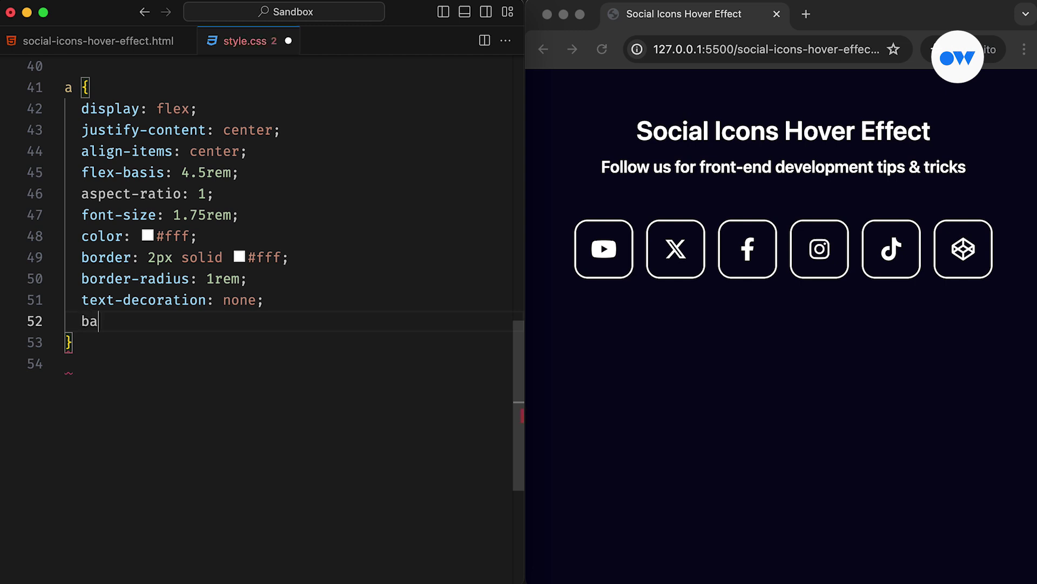
pyautogui.write('ckground-')
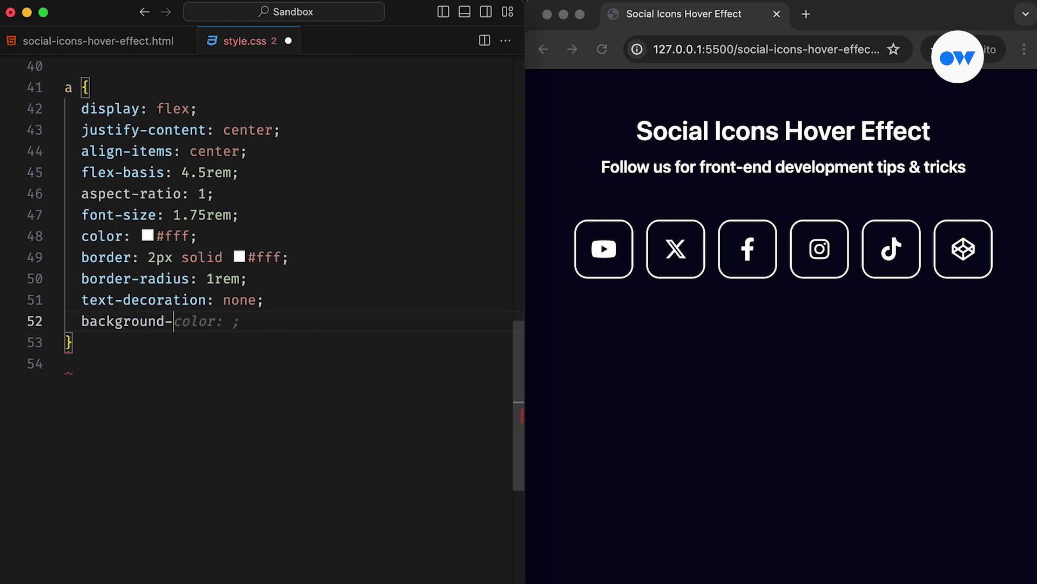
pyautogui.write('im')
pyautogui.write('age:     linear-gradient(       transparent 100%,       #fff 100%     );')
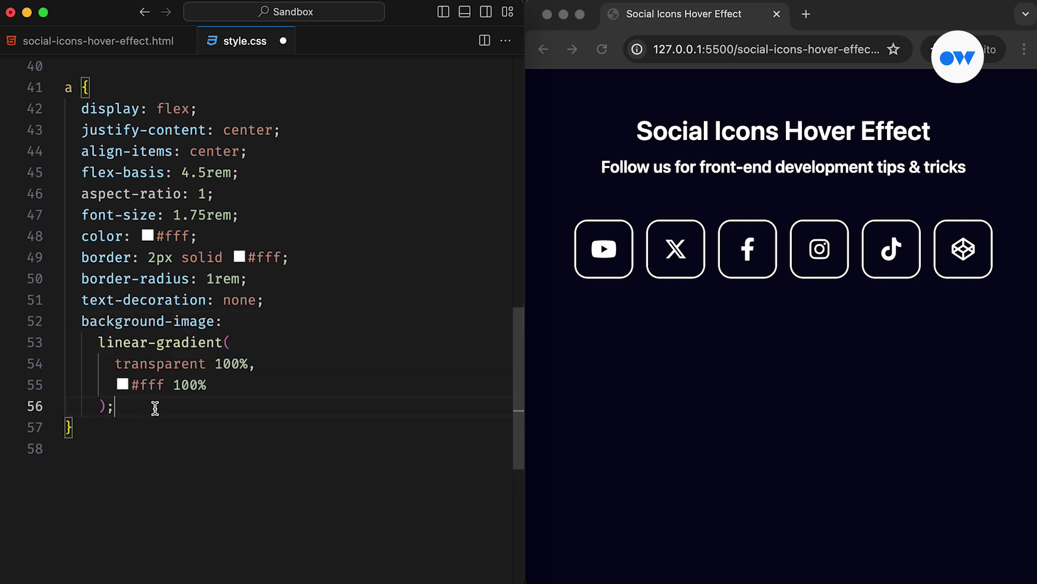
pyautogui.press('super+s')
pyautogui.moveTo(115, 363); pyautogui.dragTo(255, 367)
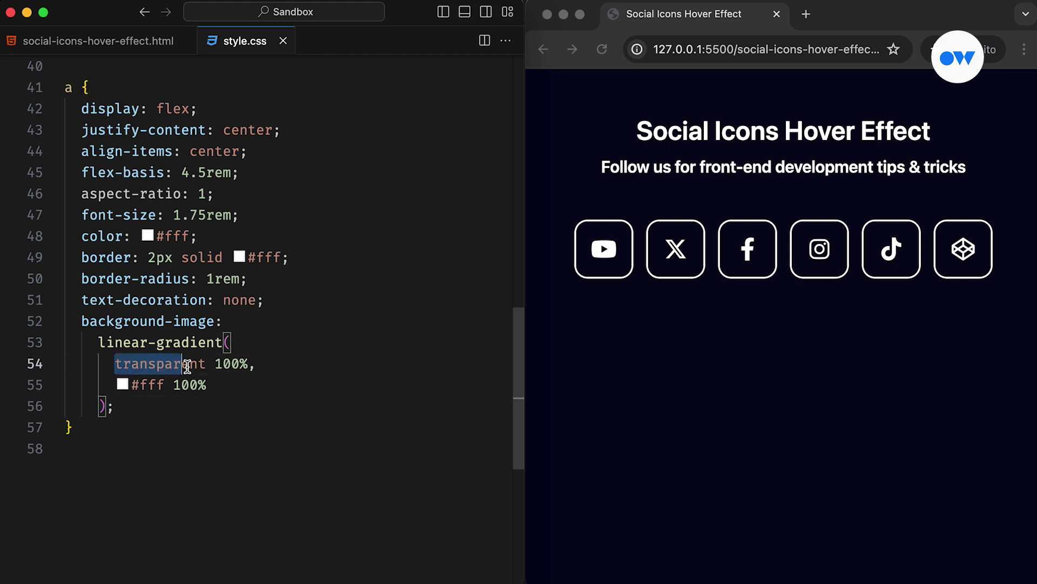
pyautogui.click(266, 369)
pyautogui.click(255, 404)
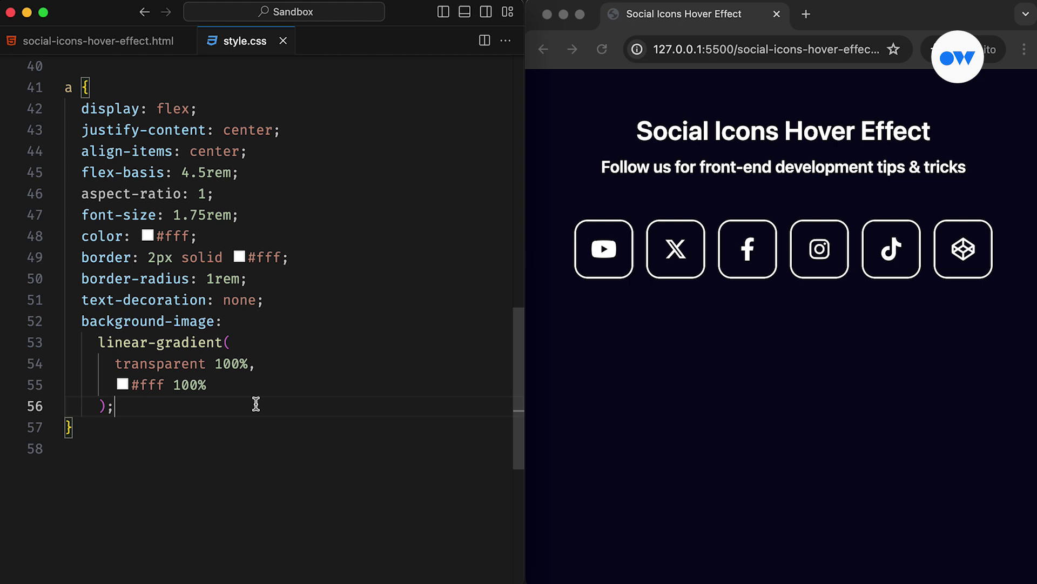
# Add an a:hover rule with color #07071d and a 0% transparent-to-white gradient, then test hover in Chrome.
pyautogui.press('Down')
pyautogui.press('Return')
pyautogui.press('Return')
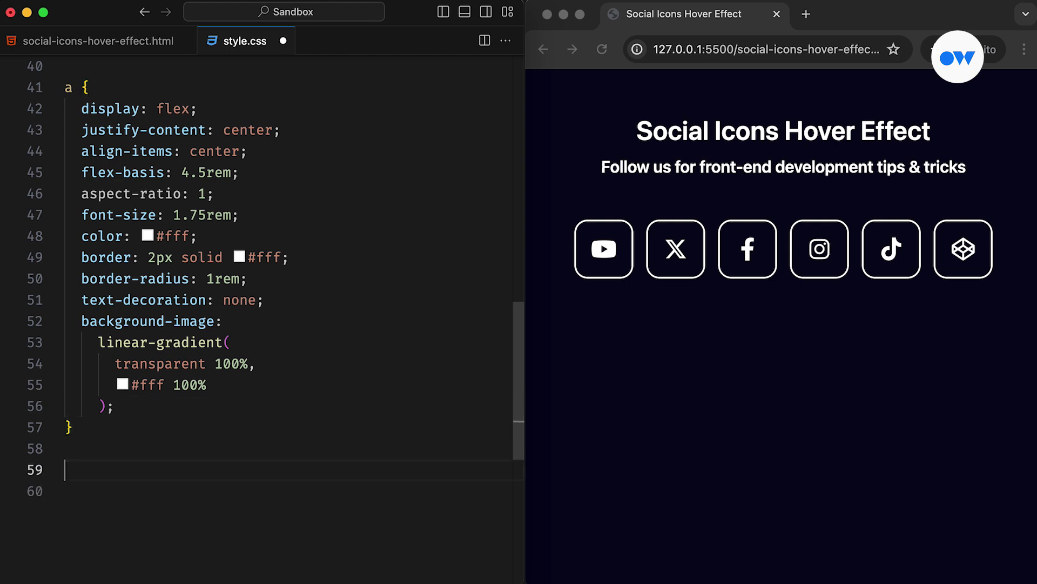
pyautogui.write('a:hover {')
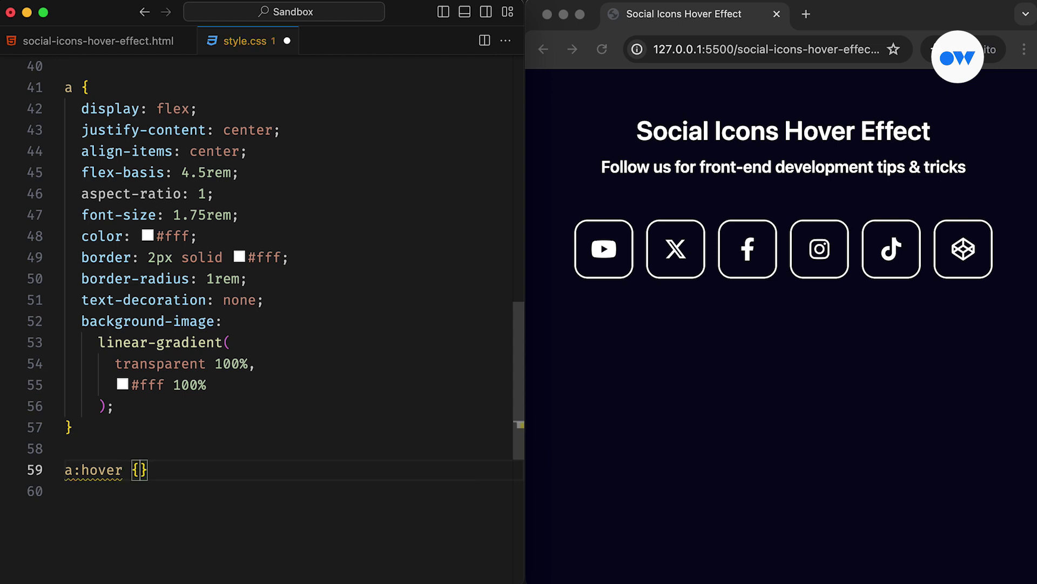
pyautogui.press('Return')
pyautogui.write('color: #07071d;')
pyautogui.scroll(-5, 248, 491)
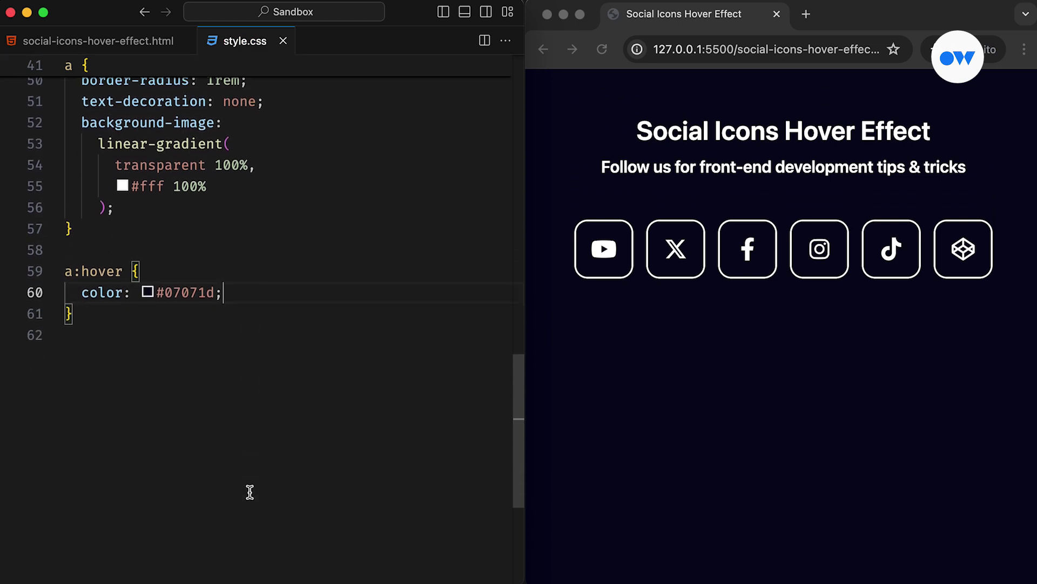
pyautogui.press('Return')
pyautogui.write('background')
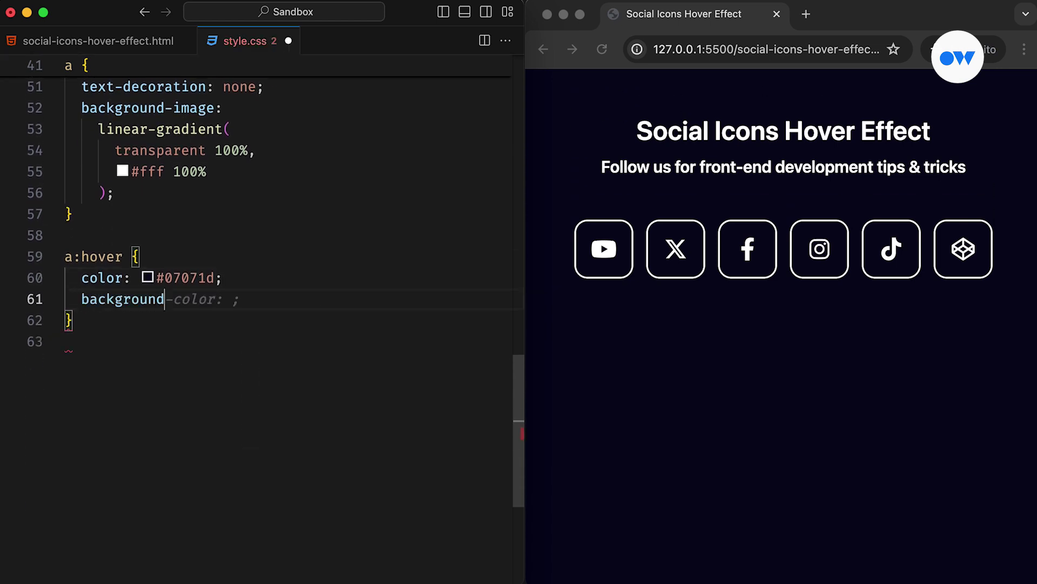
pyautogui.write('-image:     linear-gradient(       transparent 0%,       #fff 0%     );')
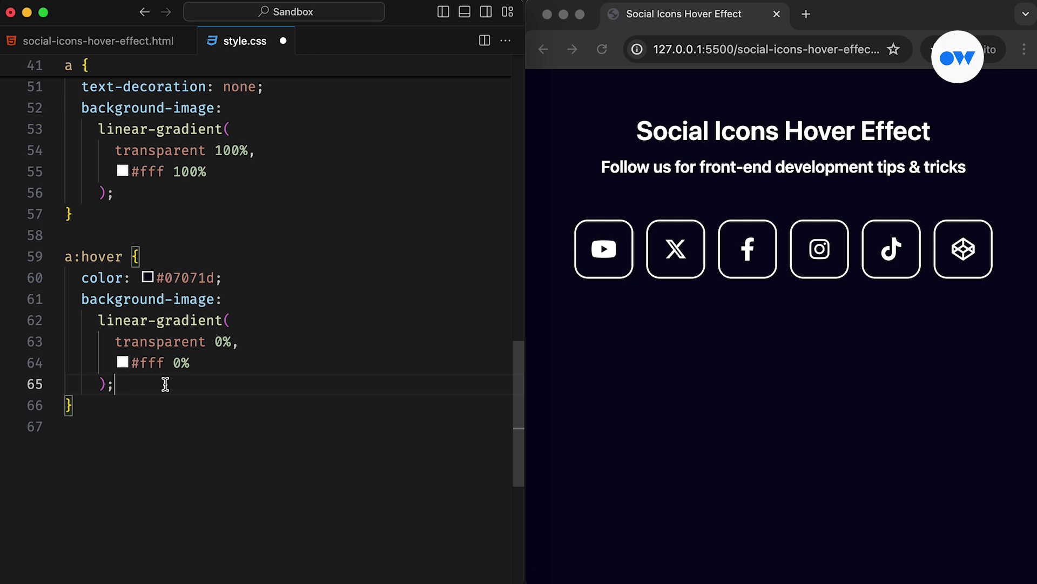
pyautogui.press('cmd+s')
pyautogui.click(744, 279)
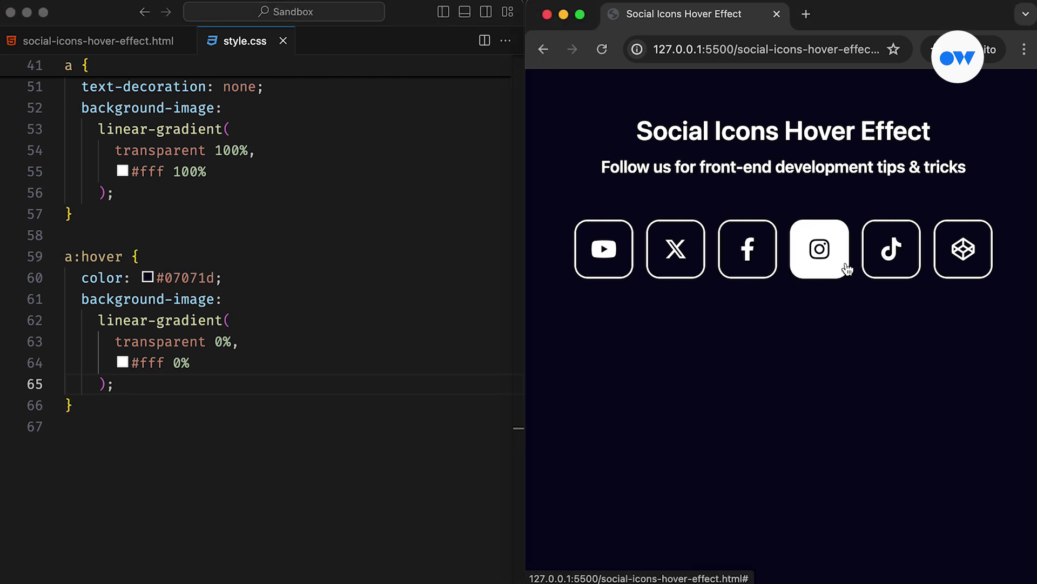
pyautogui.click(176, 390)
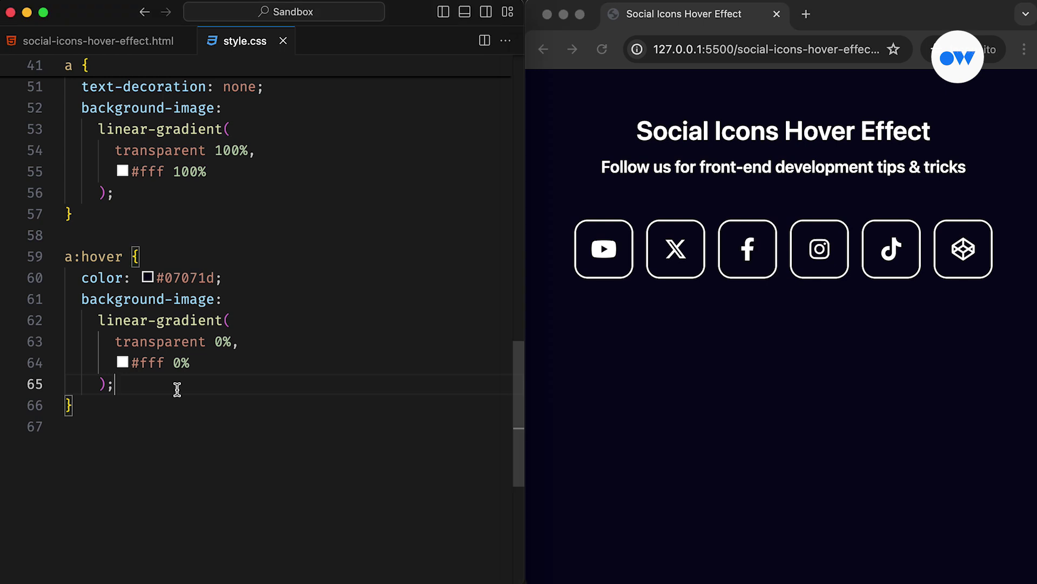
pyautogui.scroll(3, 177, 390)
# Add outline and outline-offset declarations after text-decoration: none, and save.
pyautogui.click(306, 230)
pyautogui.press('Return')
pyautogui.press('Return')
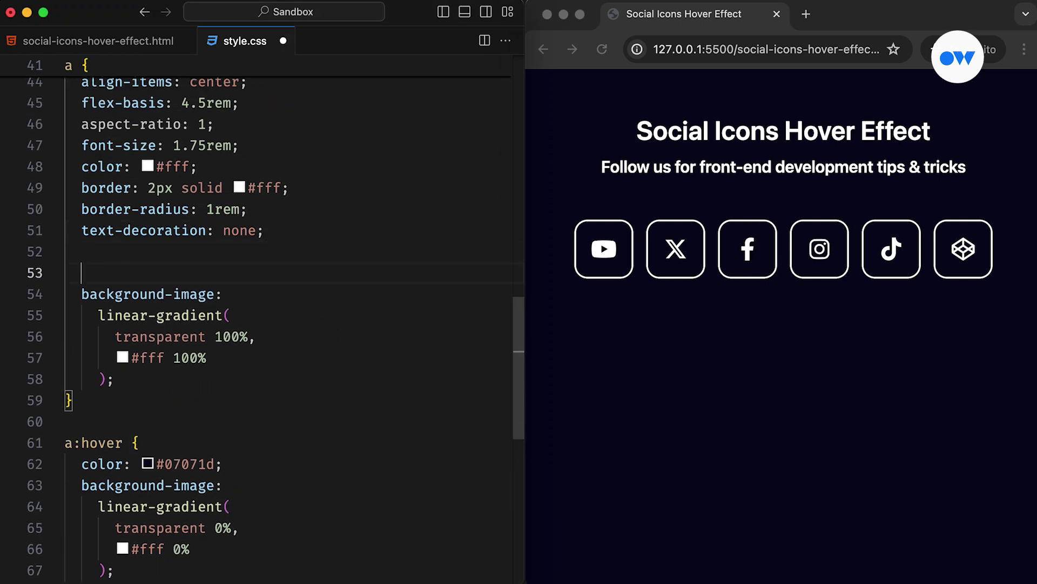
pyautogui.press('Up')
pyautogui.write('outli')
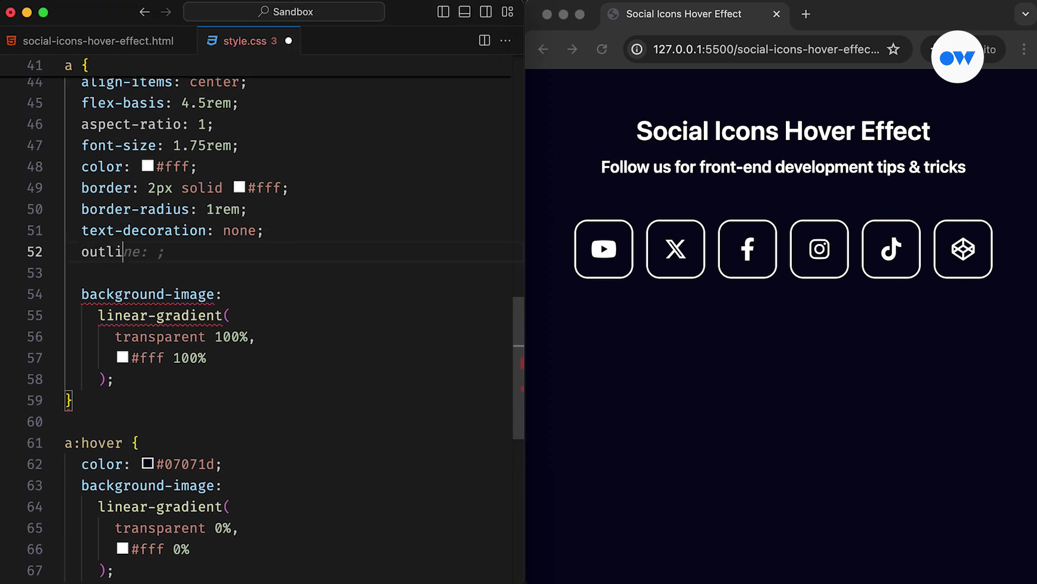
pyautogui.write('ne: 1px solid transparent;')
pyautogui.press('Return')
pyautogui.write('outline-offset: -8px;')
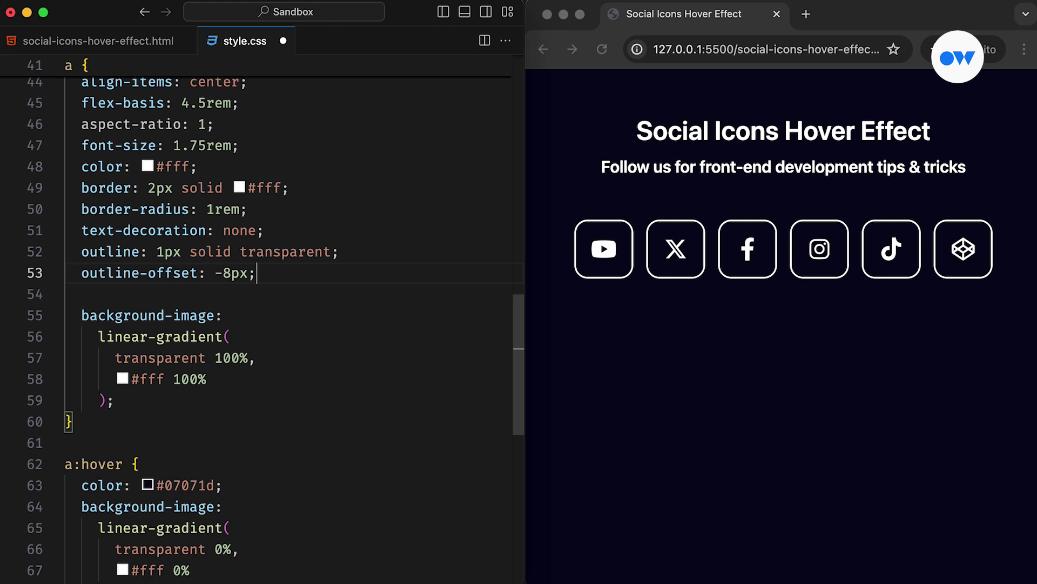
pyautogui.press('cmd+s')
pyautogui.scroll(-1, 266, 459)
pyautogui.scroll(-3, 270, 359)
pyautogui.scroll(-2, 249, 300)
# Set outline-color: currentColor in a:hover, save, and preview the hover outline in Chrome.
pyautogui.click(247, 290)
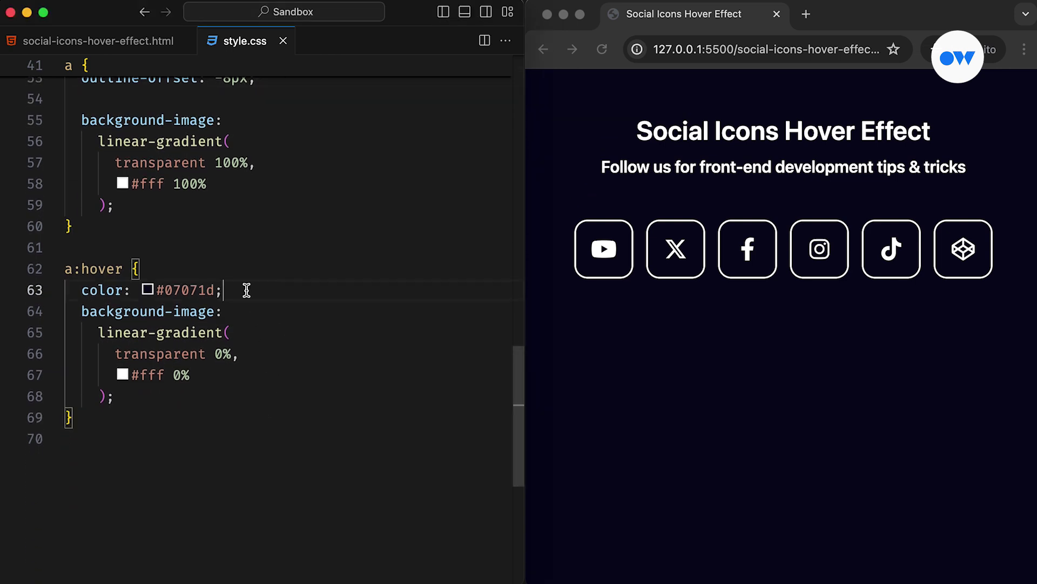
pyautogui.press('Return')
pyautogui.write('outline-')
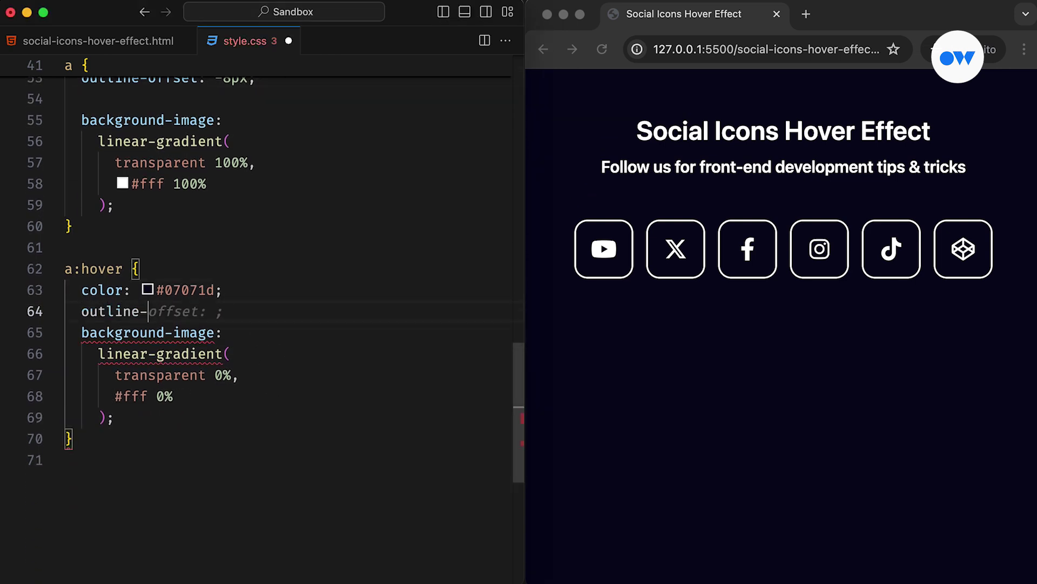
pyautogui.write('color: currentColor;')
pyautogui.press('Return')
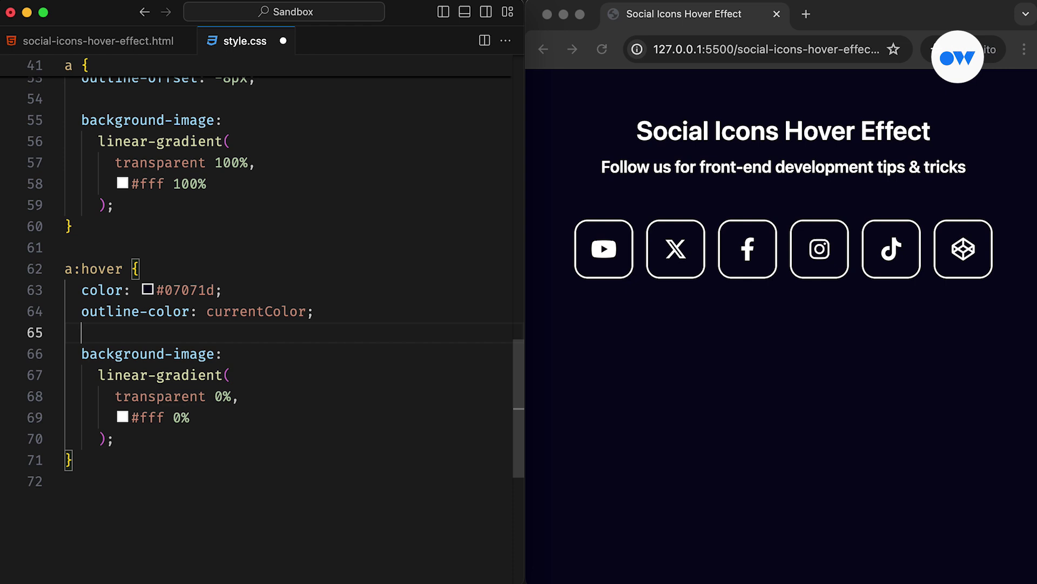
pyautogui.press('cmd+s')
pyautogui.click(664, 308)
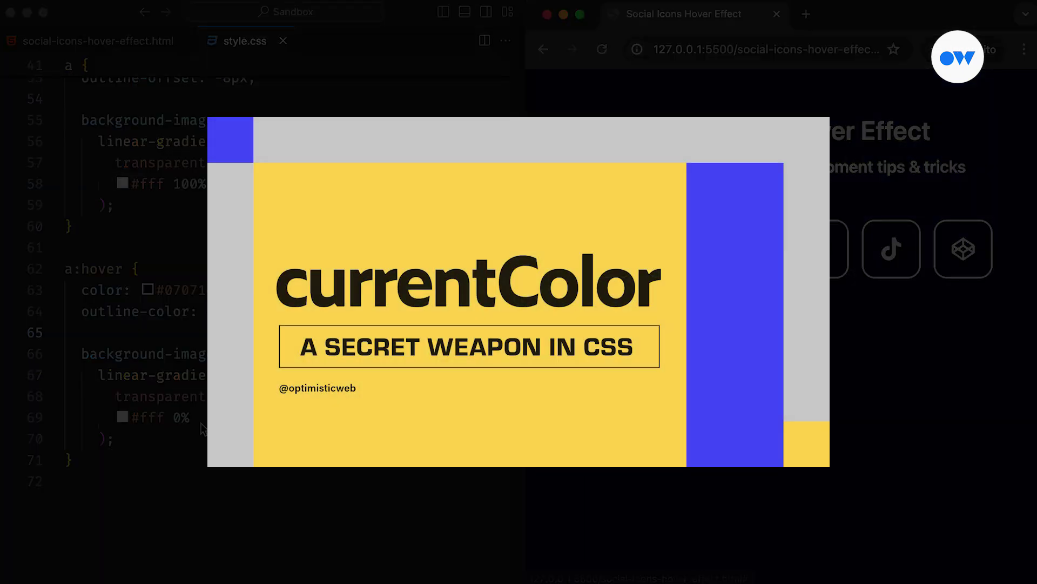
pyautogui.click(167, 331)
pyautogui.click(156, 447)
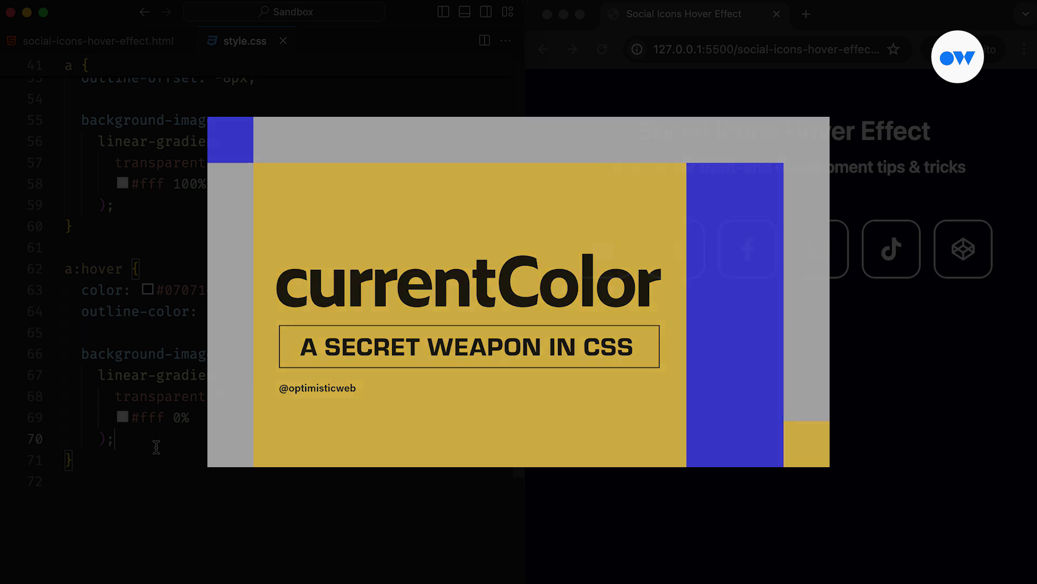
pyautogui.scroll(3, 195, 446)
pyautogui.scroll(4, 196, 446)
pyautogui.scroll(1, 194, 442)
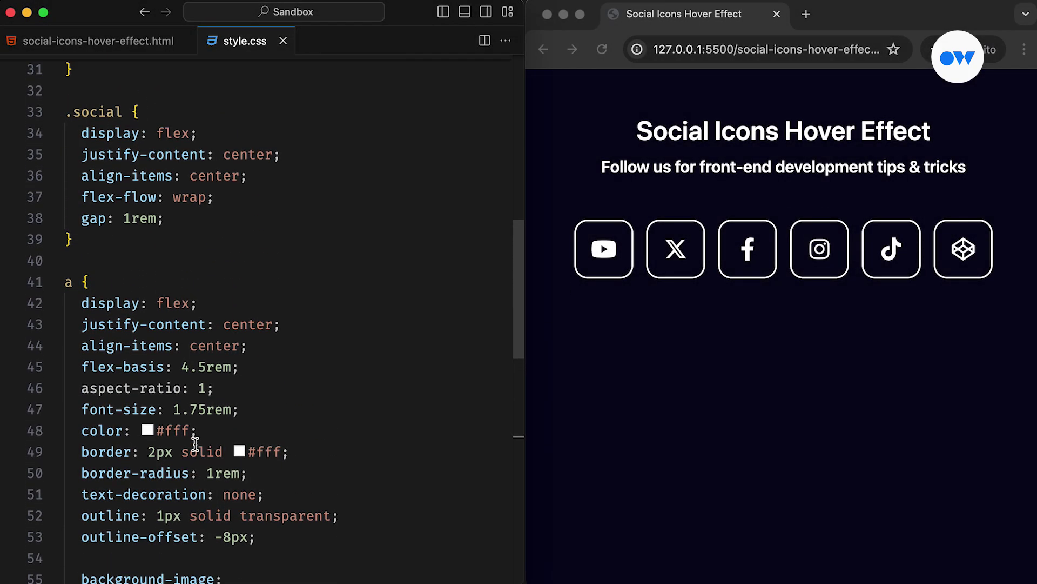
pyautogui.click(106, 237)
pyautogui.press('Return')
pyautogui.press('Return')
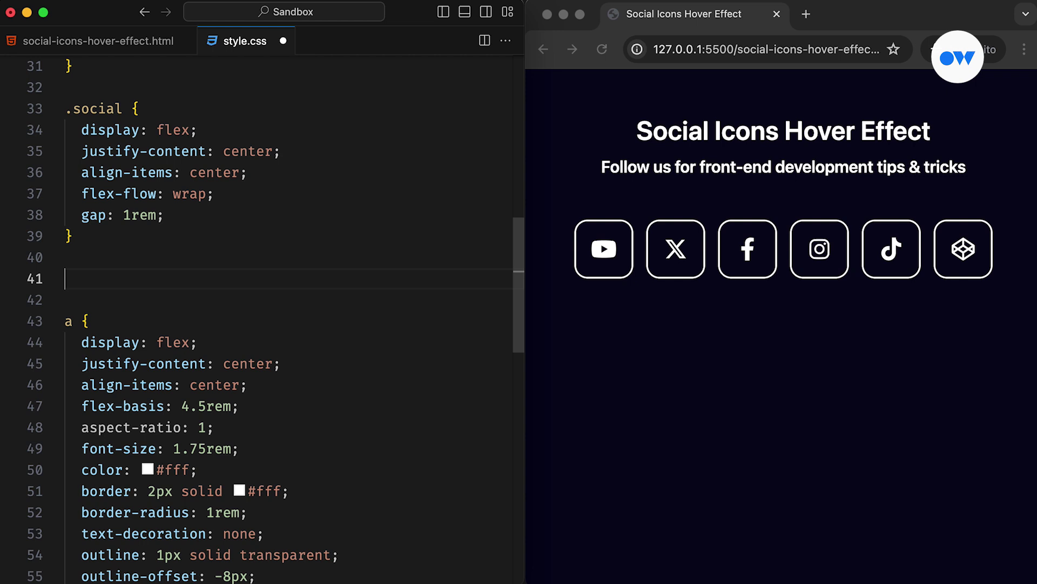
pyautogui.write('@prop')
pyautogui.press('Tab')
pyautogui.write('--f')
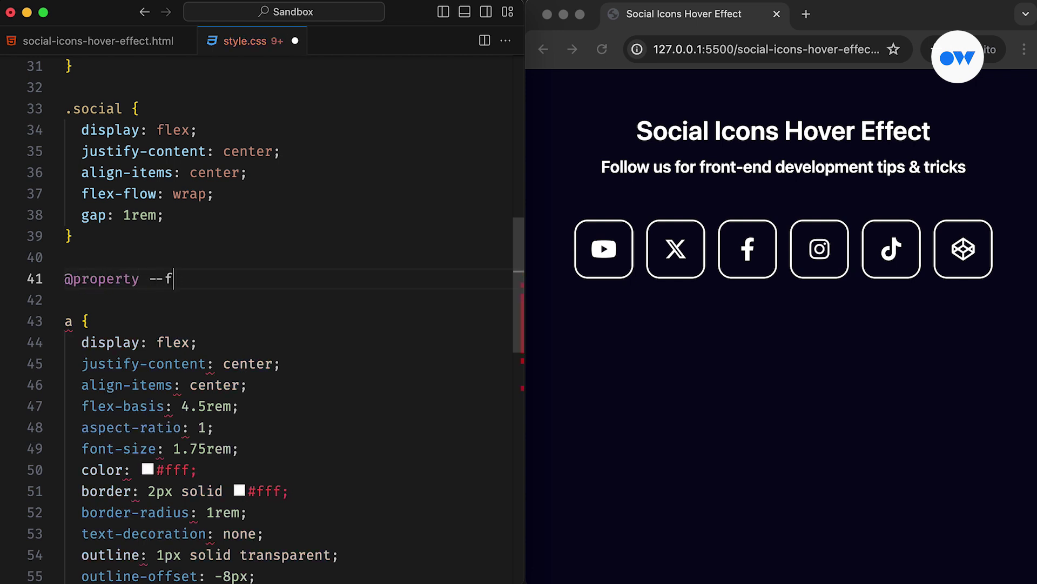
pyautogui.write('ill {')
pyautogui.press('Return')
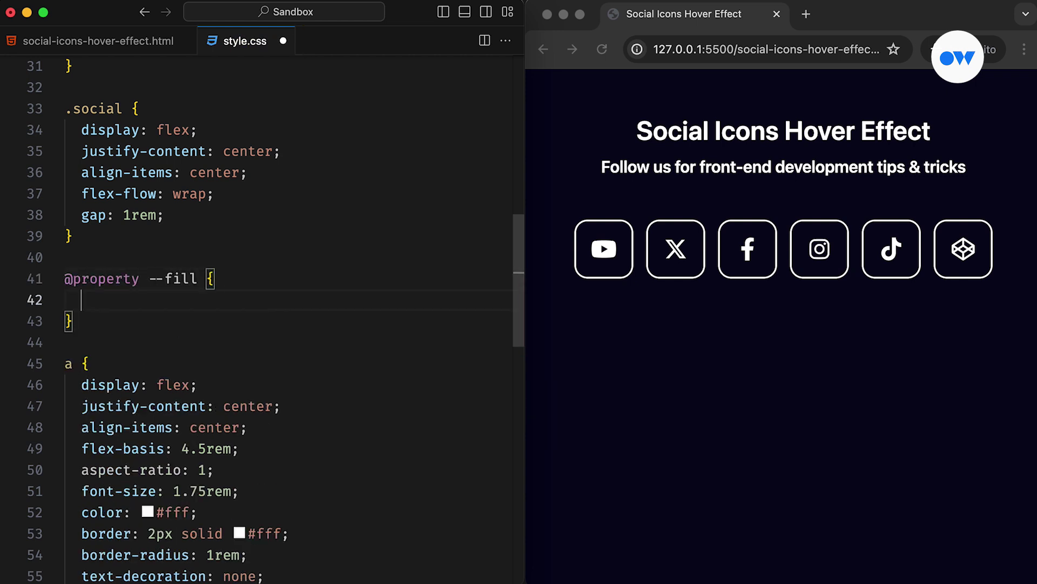
pyautogui.write("syntax: '<percentage>'; inherits: false; initial-value: 100%;")
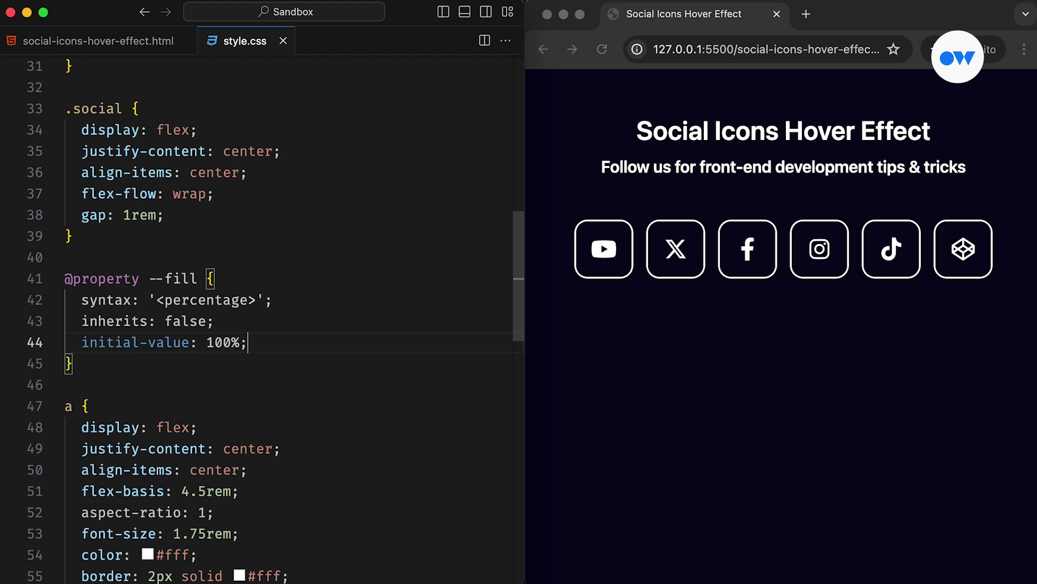
pyautogui.scroll(-1, 298, 427)
pyautogui.scroll(-3, 298, 428)
pyautogui.scroll(-4, 298, 428)
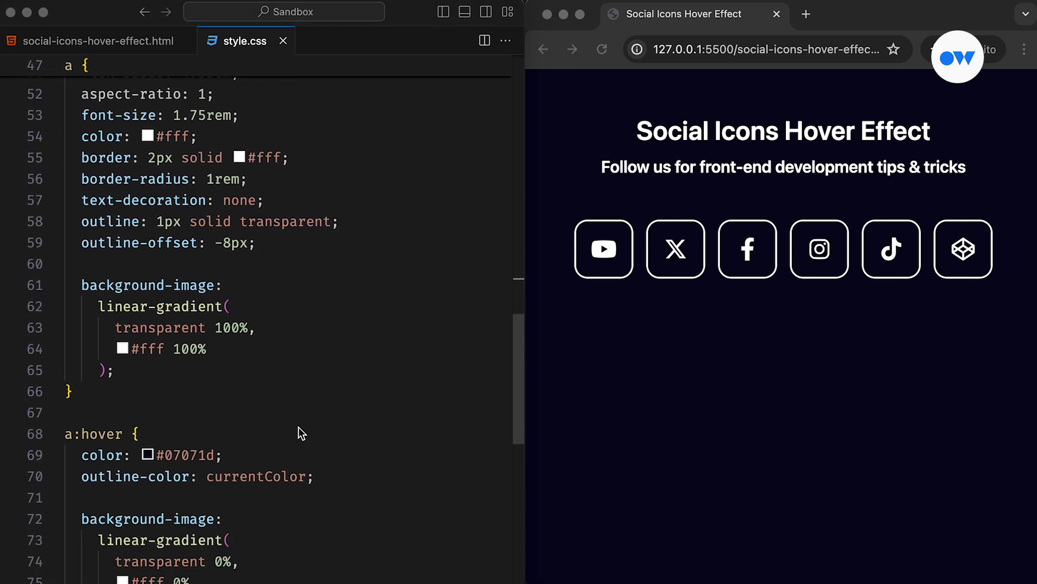
pyautogui.scroll(-1, 299, 427)
# Replace the a gradient's two 100% stops with var(--fill) and save.
pyautogui.click(214, 287)
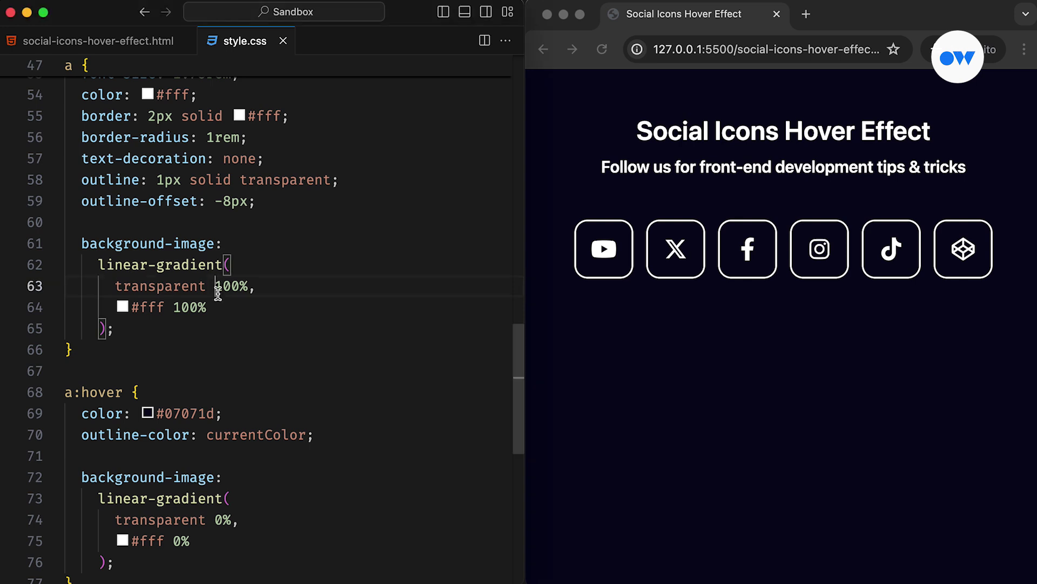
pyautogui.write('var(--fill)')
pyautogui.click(256, 332)
pyautogui.press('super+s')
pyautogui.scroll(-3, 249, 487)
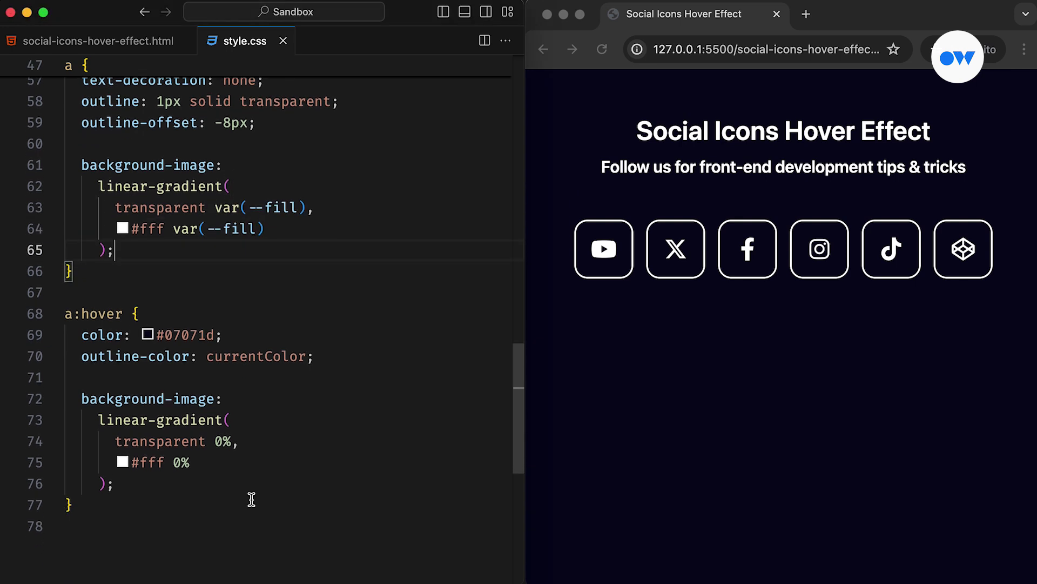
pyautogui.scroll(-3, 238, 433)
pyautogui.scroll(1, 227, 406)
# Replace the hover gradient's two 0% stops with var(--fill) and add --fill: 0% to a:hover.
pyautogui.doubleClick(218, 383)
pyautogui.press('super+d')
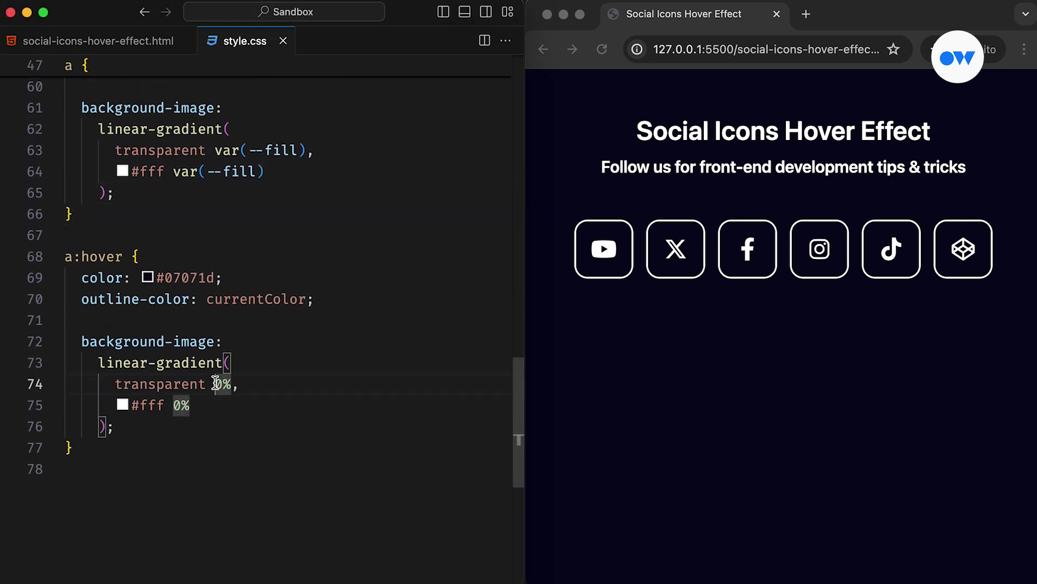
pyautogui.write('var(--fill)')
pyautogui.click(226, 427)
pyautogui.click(150, 257)
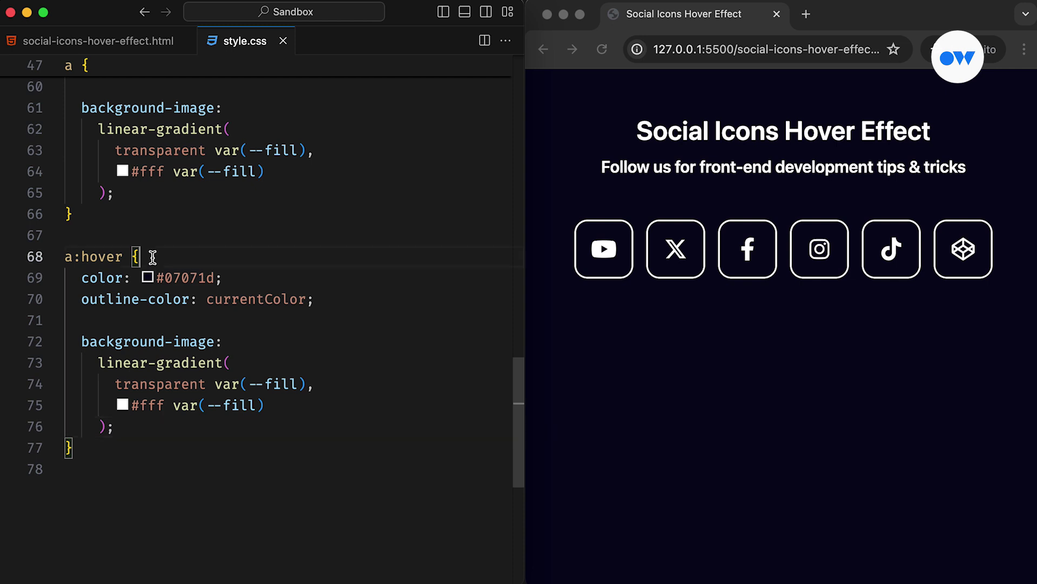
pyautogui.press('Return')
pyautogui.write('--fill')
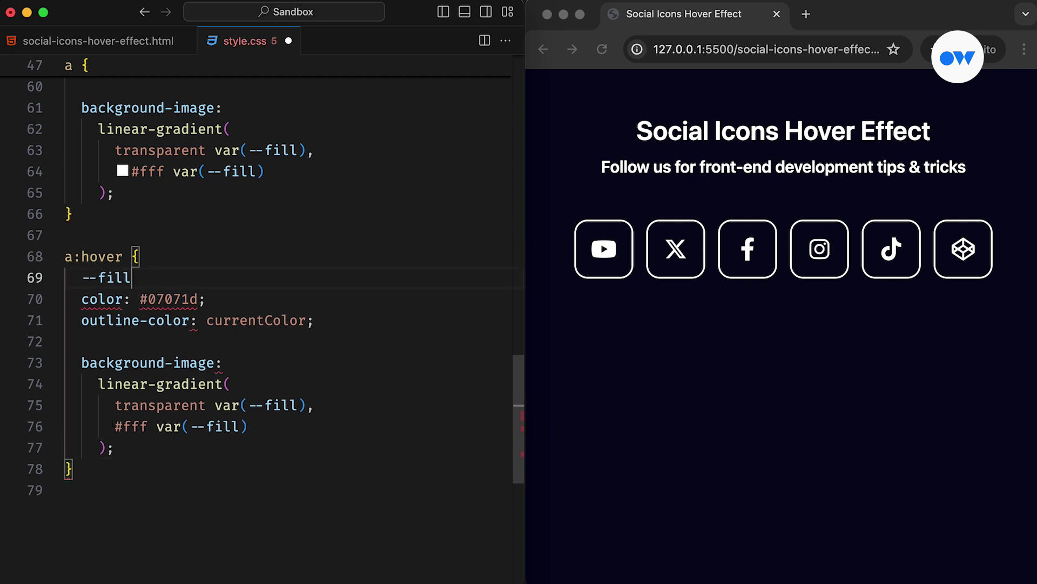
pyautogui.write(': 0%;')
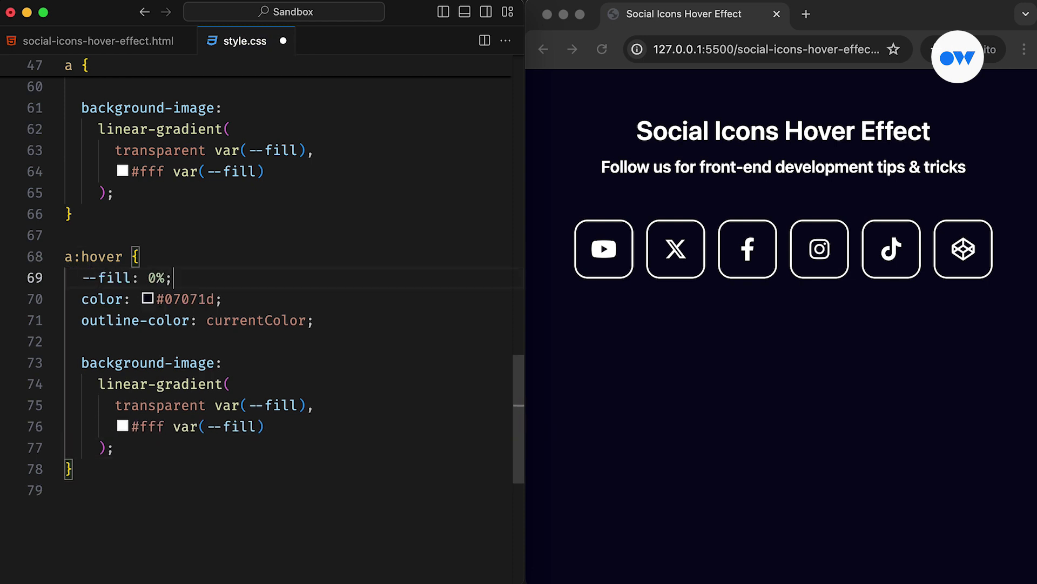
pyautogui.scroll(2, 182, 292)
pyautogui.scroll(1, 183, 292)
# Add transition: 0.4s ease-in-out 0.4s and transition-property: --fill, all, then test hover in Chrome.
pyautogui.click(173, 254)
pyautogui.press('Return')
pyautogui.press('Return')
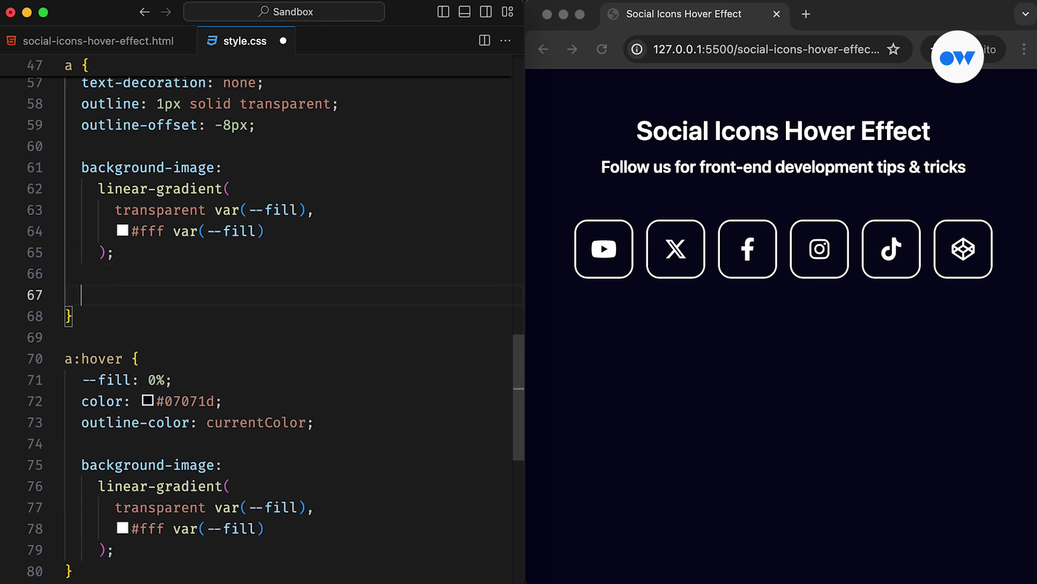
pyautogui.write('transi')
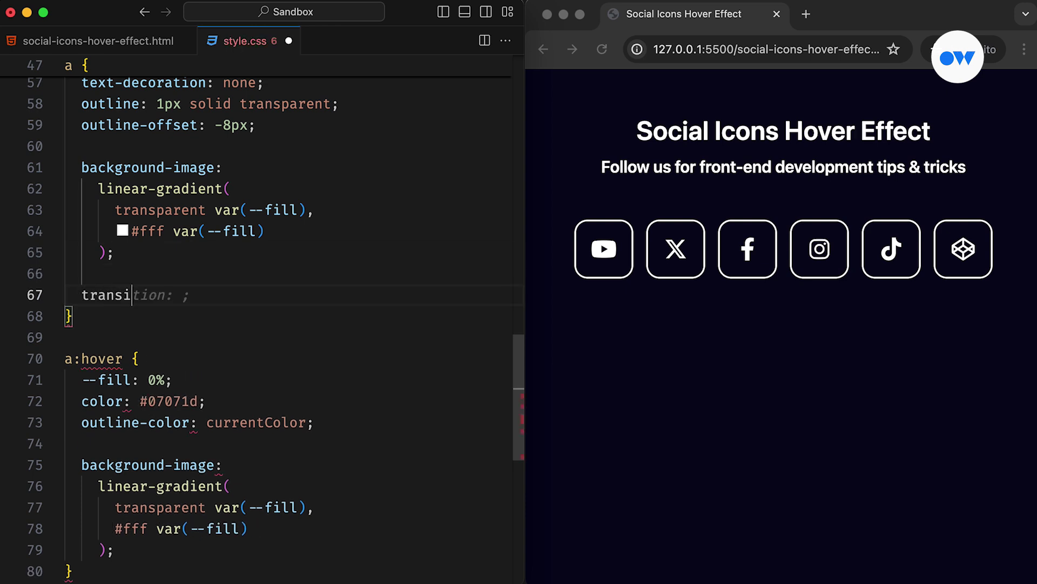
pyautogui.write('tion: 0.4s ease-in-out 0.4s;')
pyautogui.press('Return')
pyautogui.write('transition-property: --fill, all;')
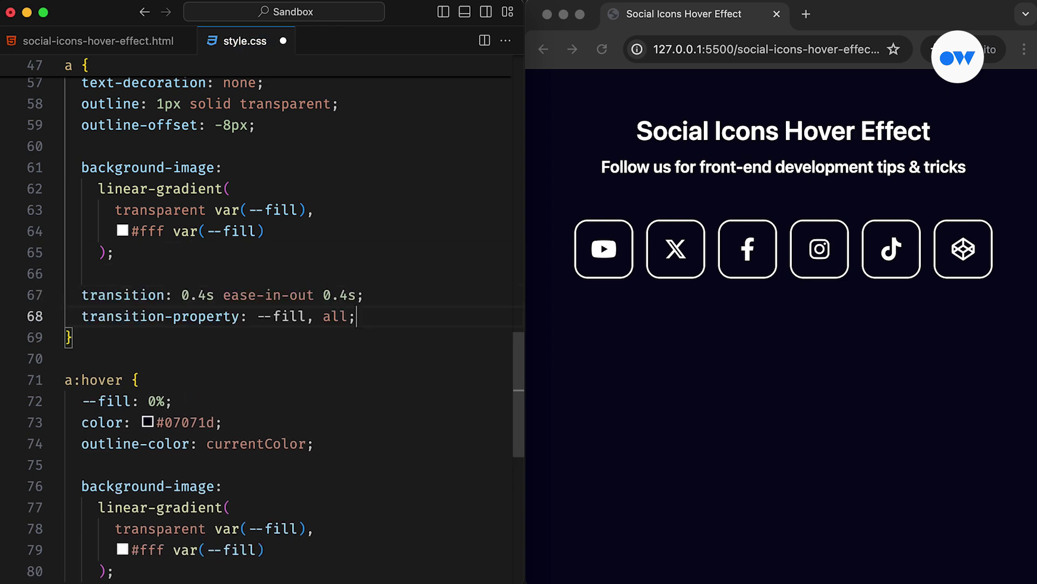
pyautogui.click(680, 297)
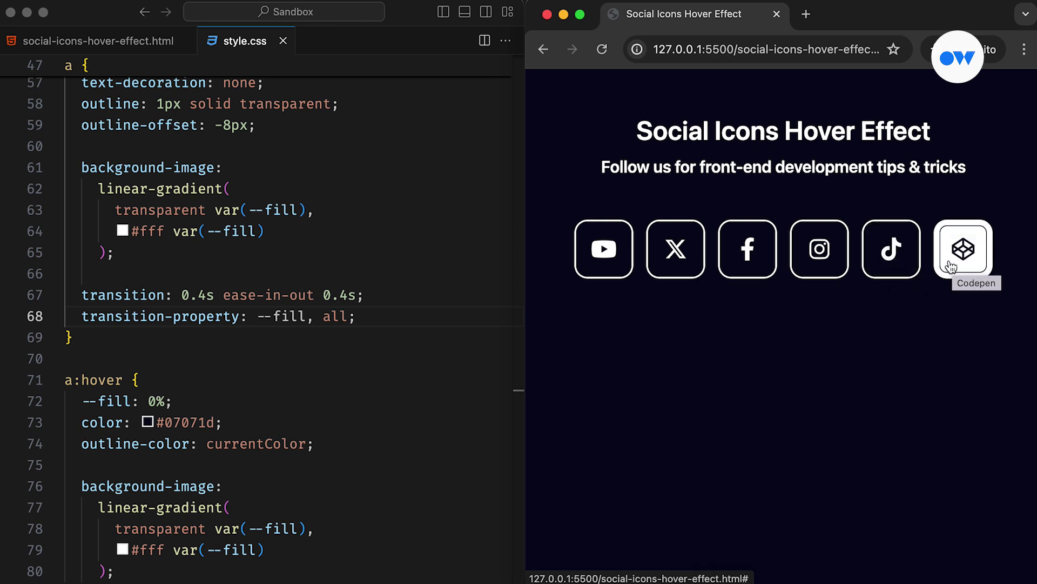
pyautogui.click(114, 253)
# Add background-size: 100% 33.33% to the a rule and preview the striped fill in Chrome.
pyautogui.press('Return')
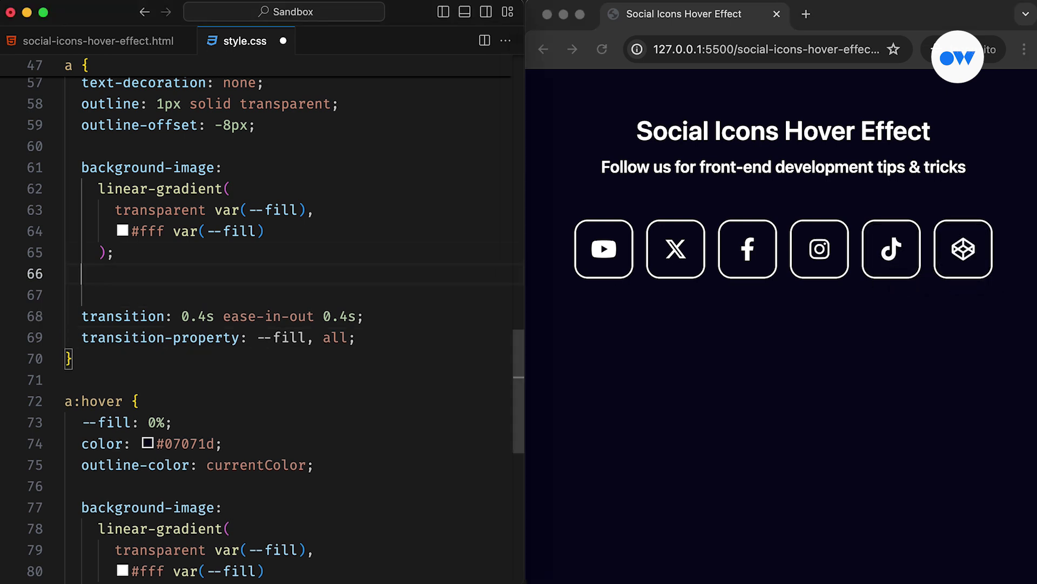
pyautogui.write('backgroun')
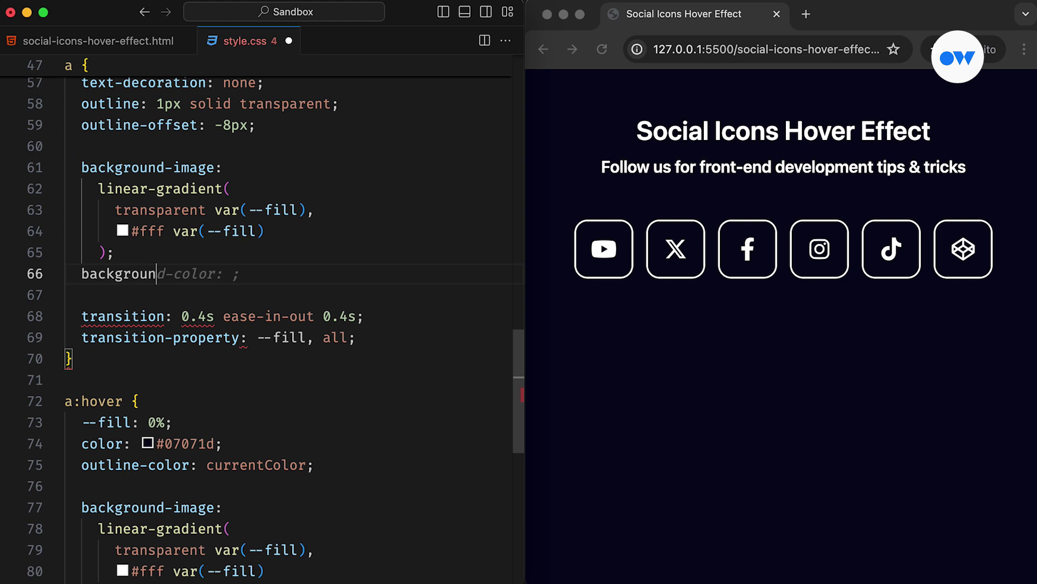
pyautogui.write('d-size: 100% 33.33%;')
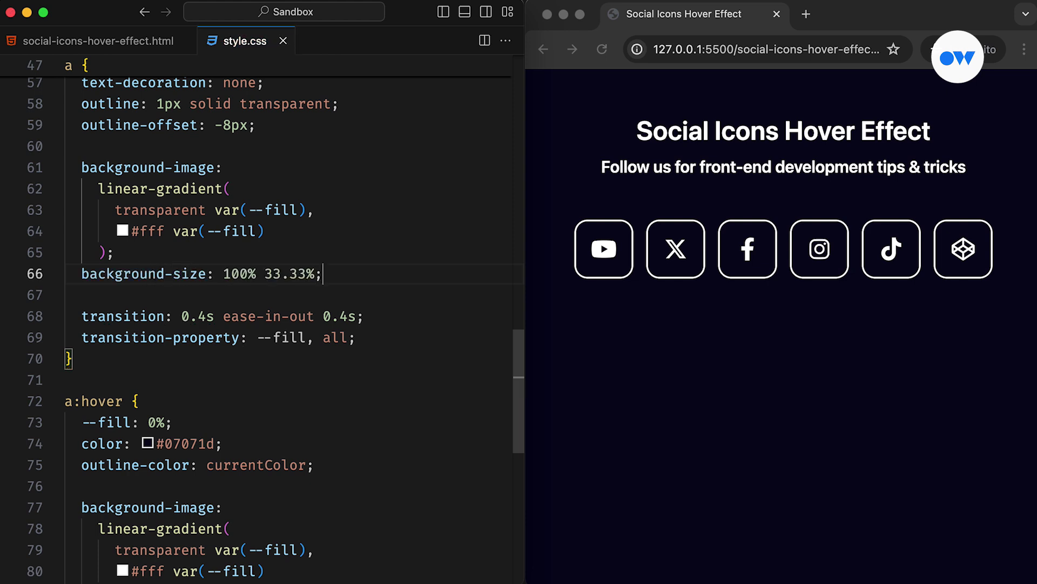
pyautogui.click(658, 280)
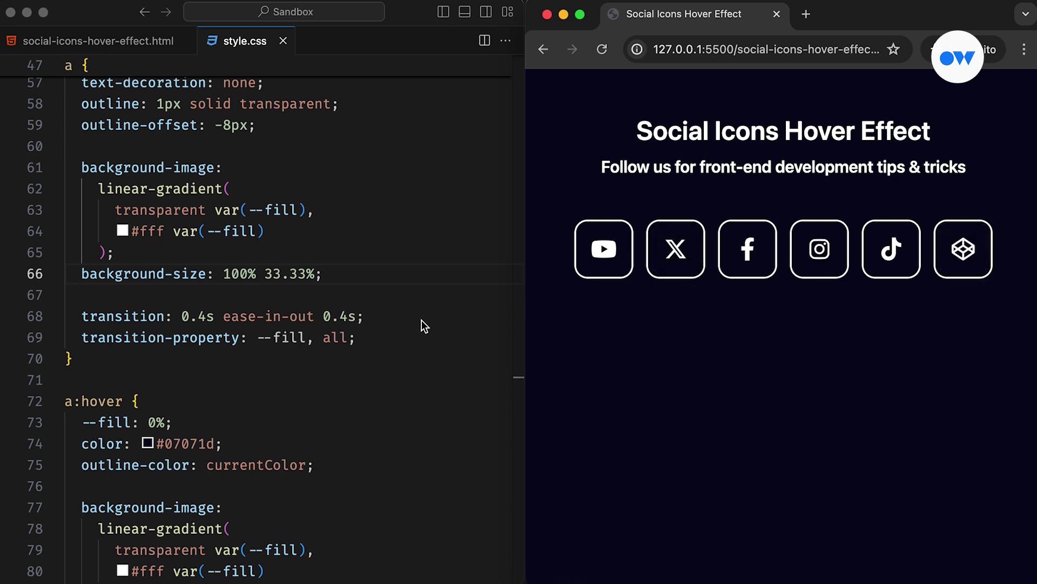
# Angle the links' striped gradient at -135deg on a new line, then check the stripes in Chrome.
pyautogui.click(324, 188)
pyautogui.press('Return')
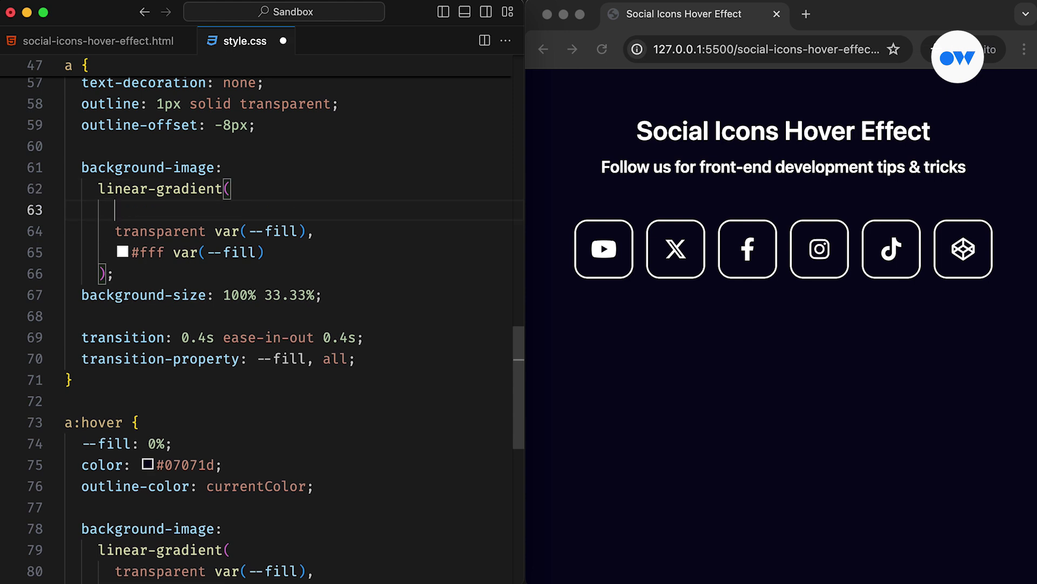
pyautogui.write('-135deg,')
pyautogui.click(676, 274)
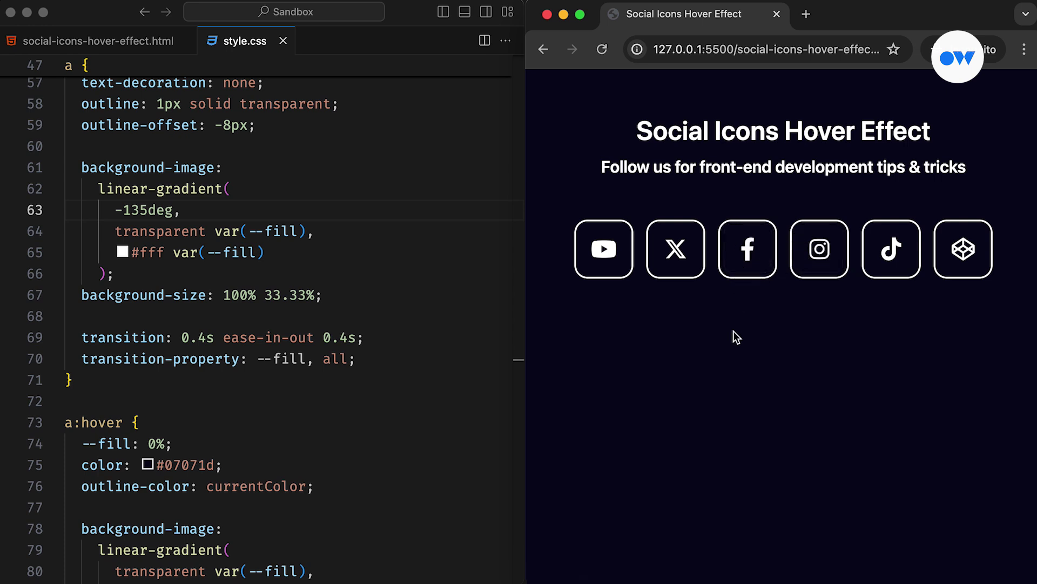
pyautogui.scroll(-5, 336, 545)
pyautogui.scroll(-2, 240, 496)
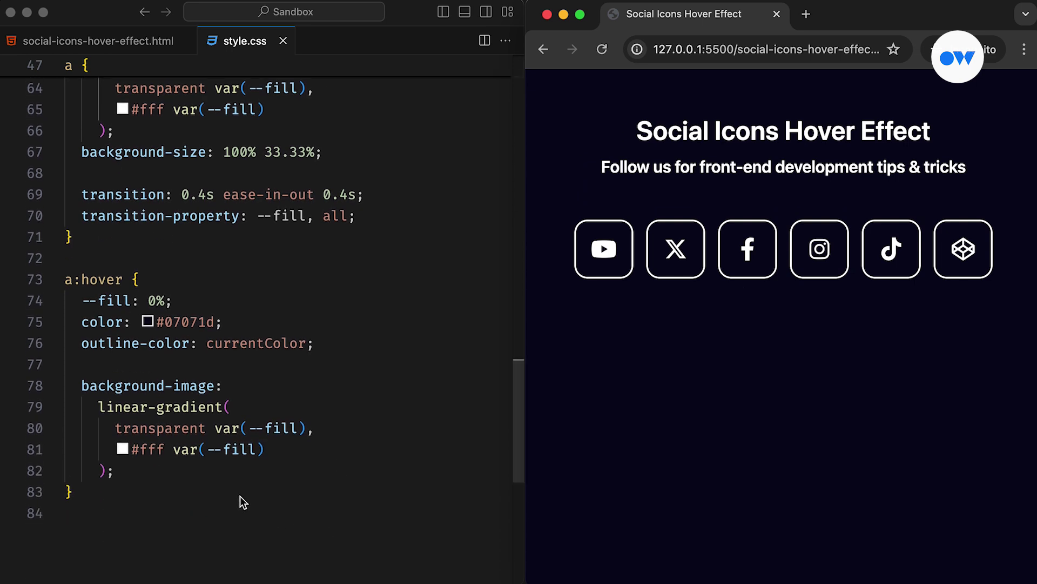
# Add transition-delay: 0s after the hover gradient, save, and test hovering an icon in Chrome.
pyautogui.click(219, 475)
pyautogui.press('Return')
pyautogui.write('tra')
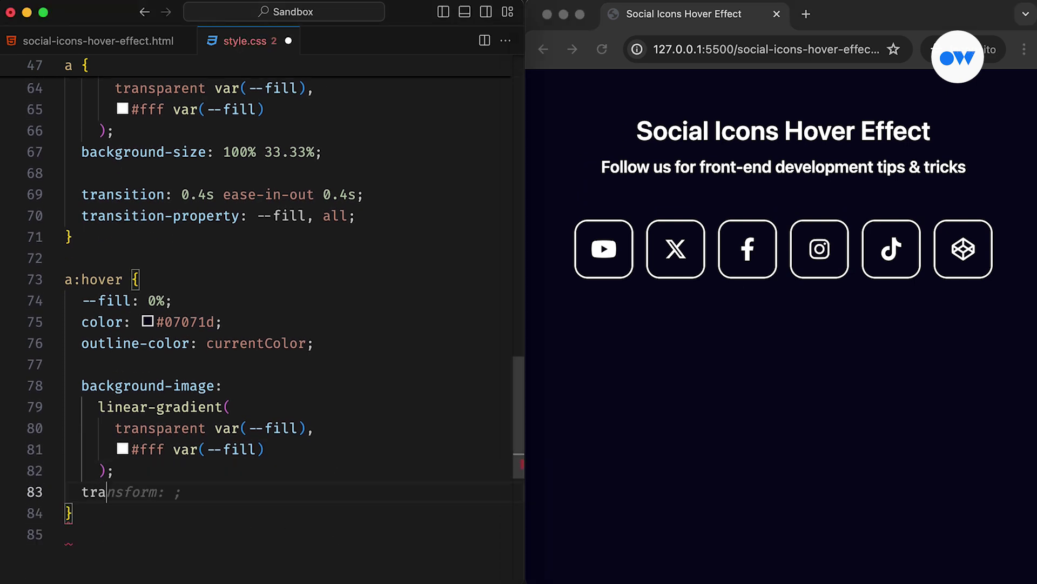
pyautogui.write('nsition-delay: 0s;')
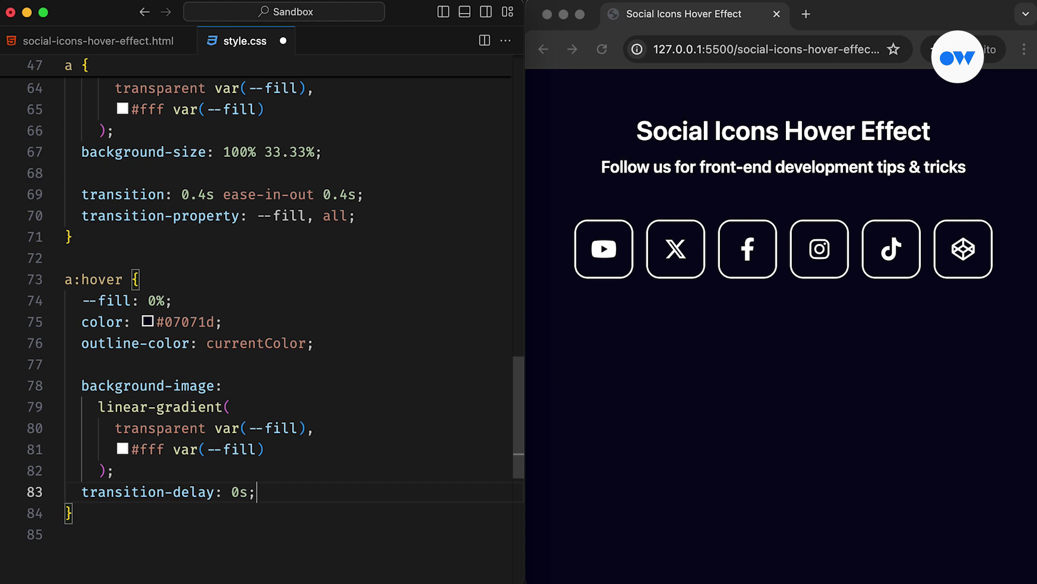
pyautogui.press('cmd+s')
pyautogui.click(603, 283)
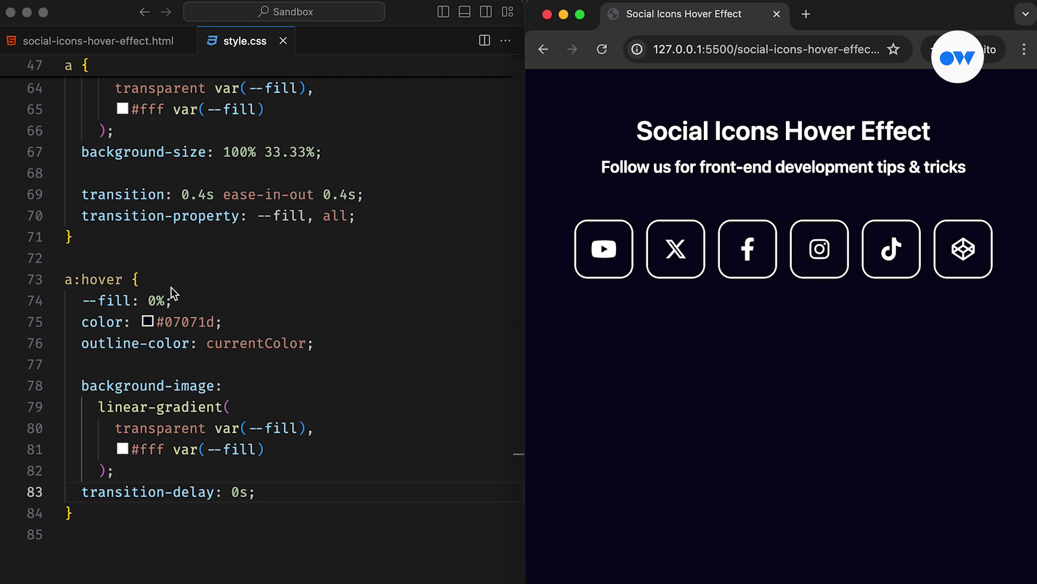
pyautogui.doubleClick(126, 281)
pyautogui.write(',')
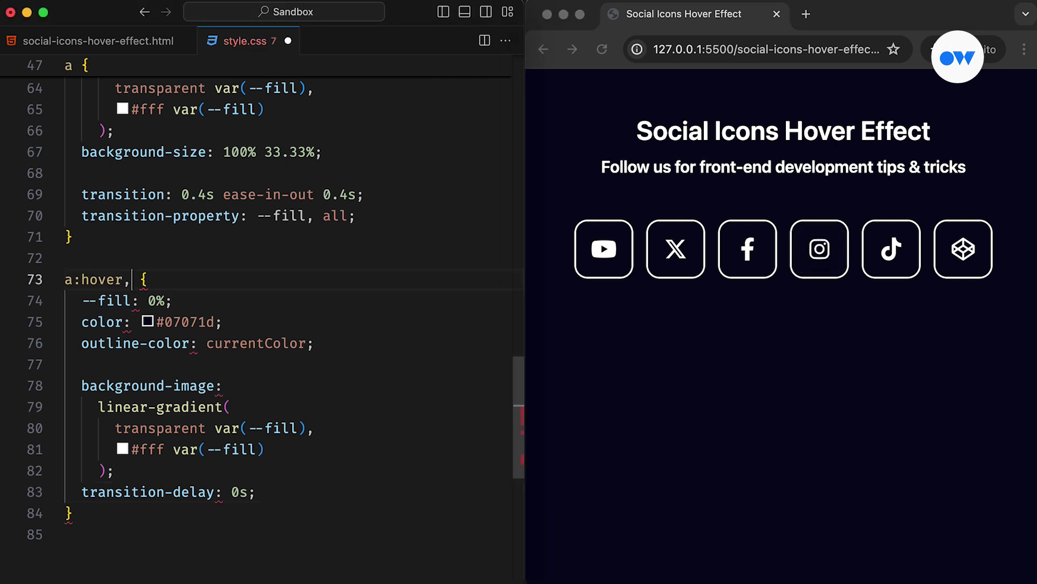
# Start a second line in the a:hover selector list for the a:focus-visible selector.
pyautogui.press('Return')
pyautogui.press('BackSpace')
pyautogui.write('a:')
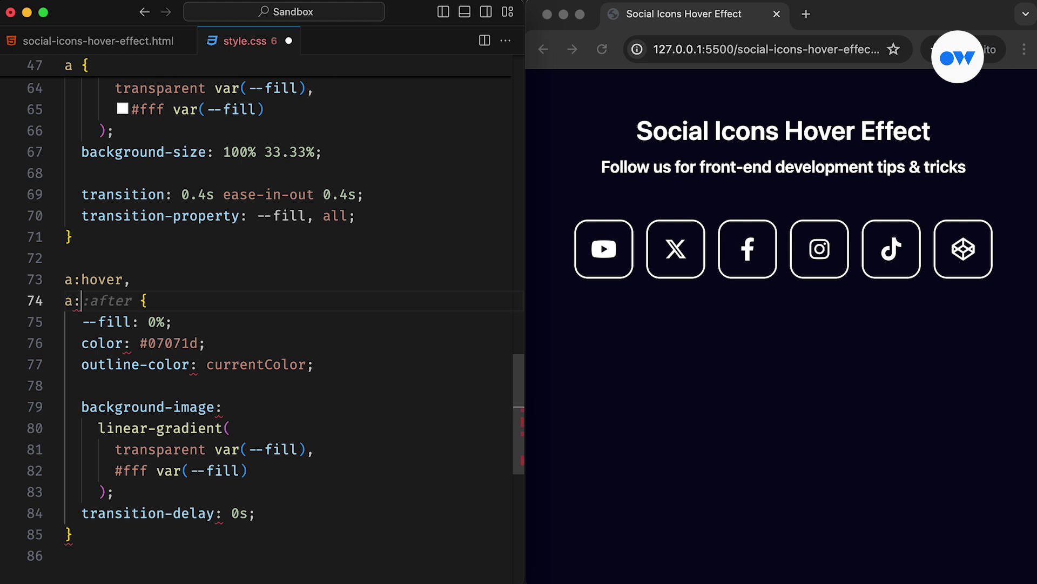
pyautogui.write('focus-visibl')
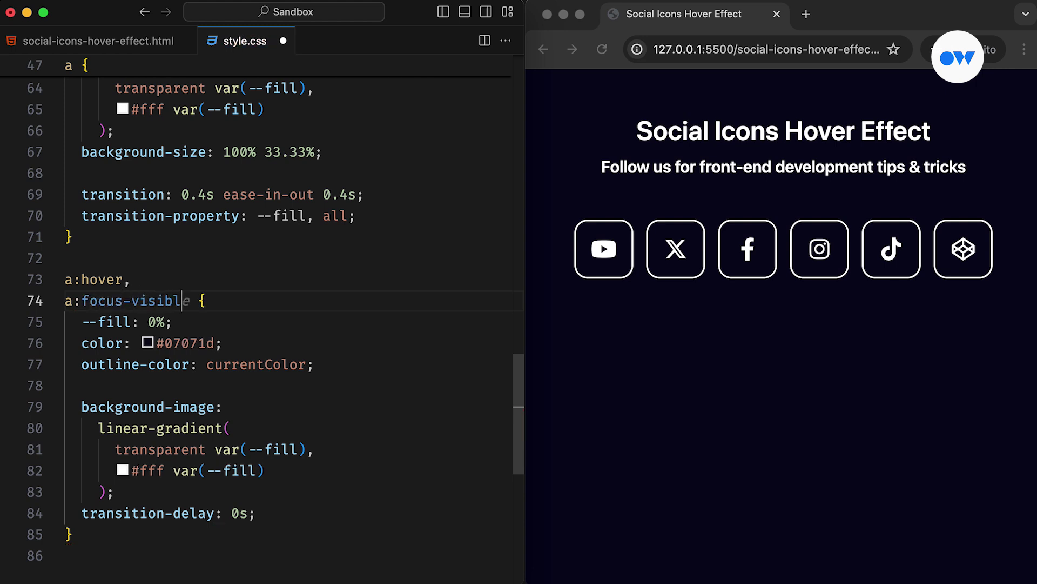
pyautogui.write('e')
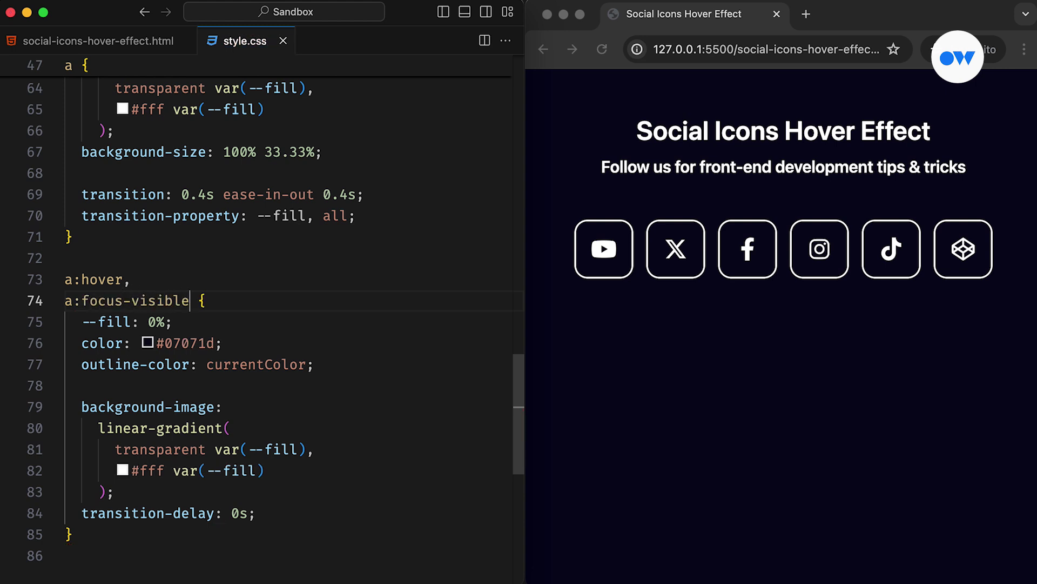
pyautogui.click(620, 318)
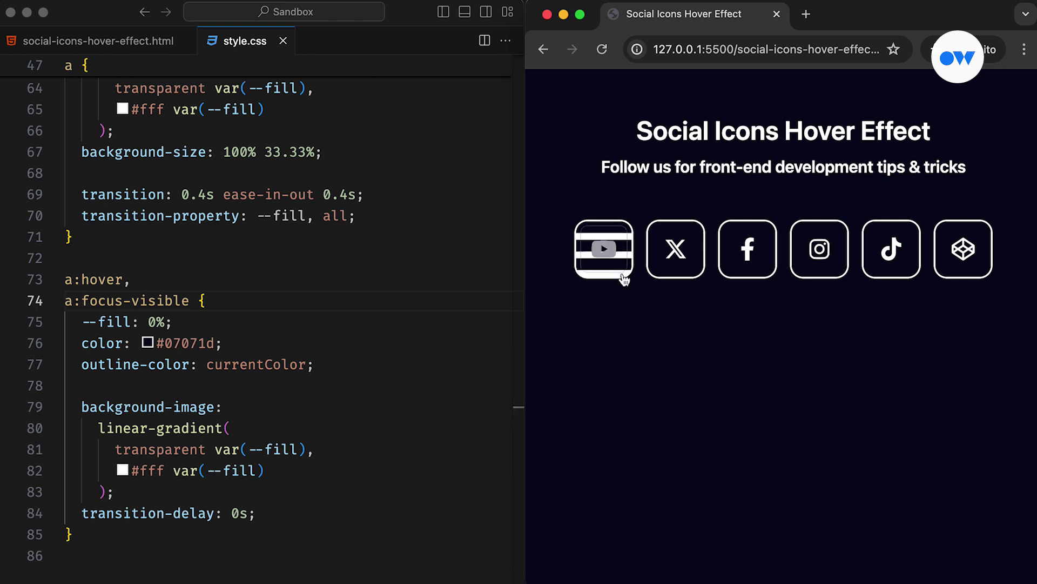
pyautogui.hotkey('shift', 'Tab')
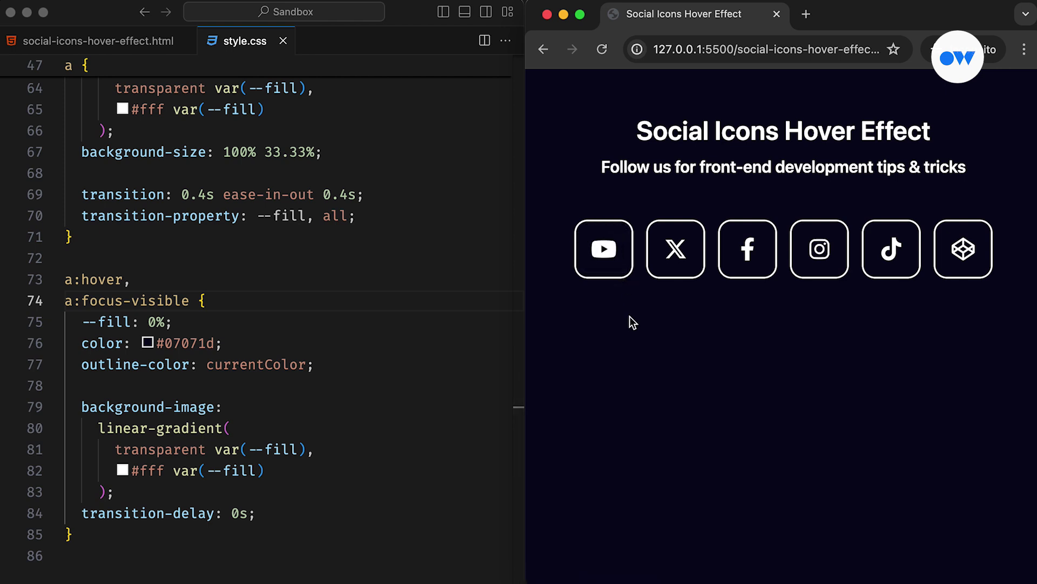
pyautogui.press('Tab')
pyautogui.press('Tab')
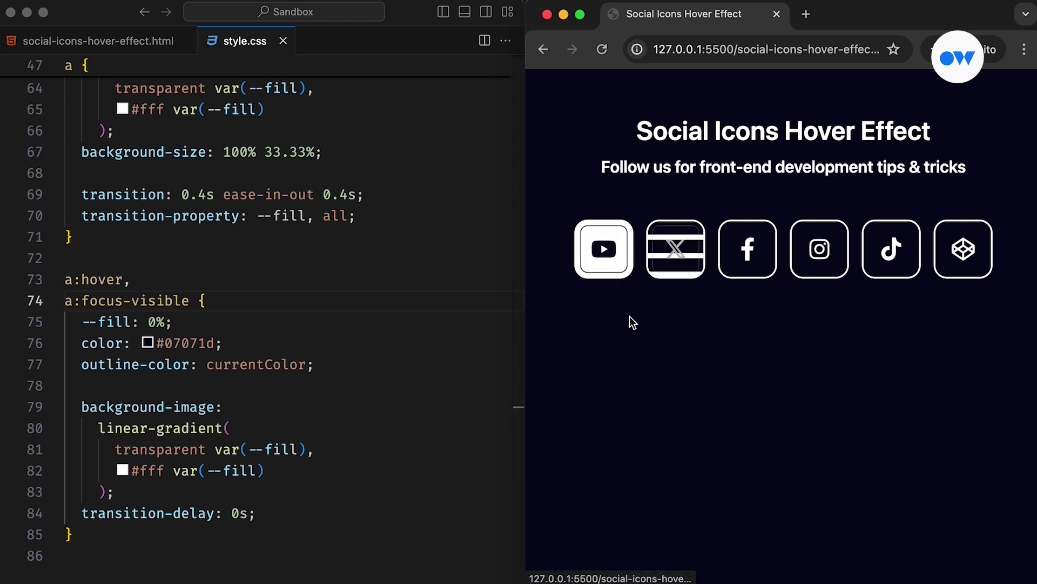
pyautogui.press('Tab')
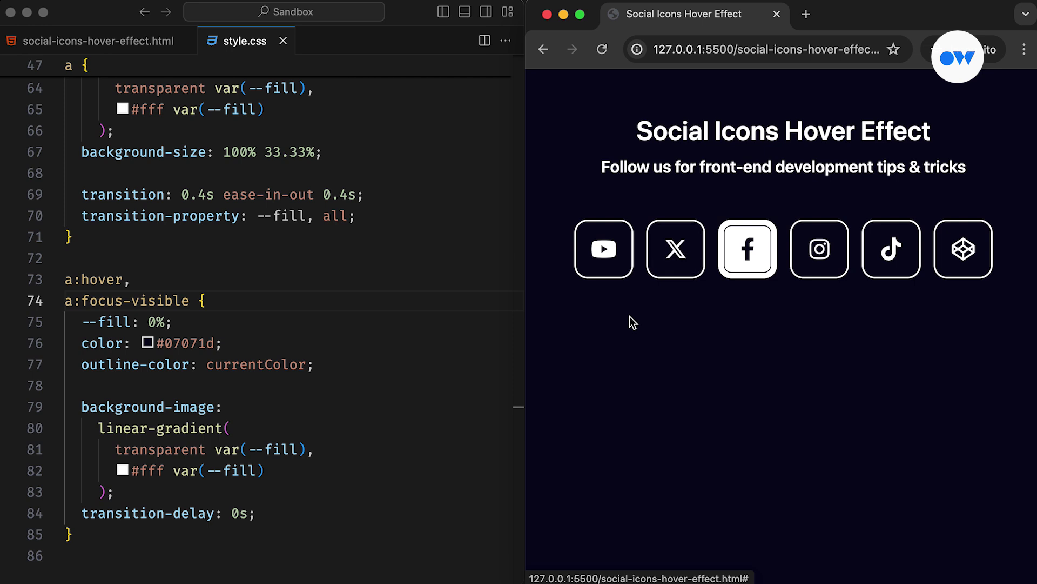
pyautogui.press('Tab')
pyautogui.press('Tab')
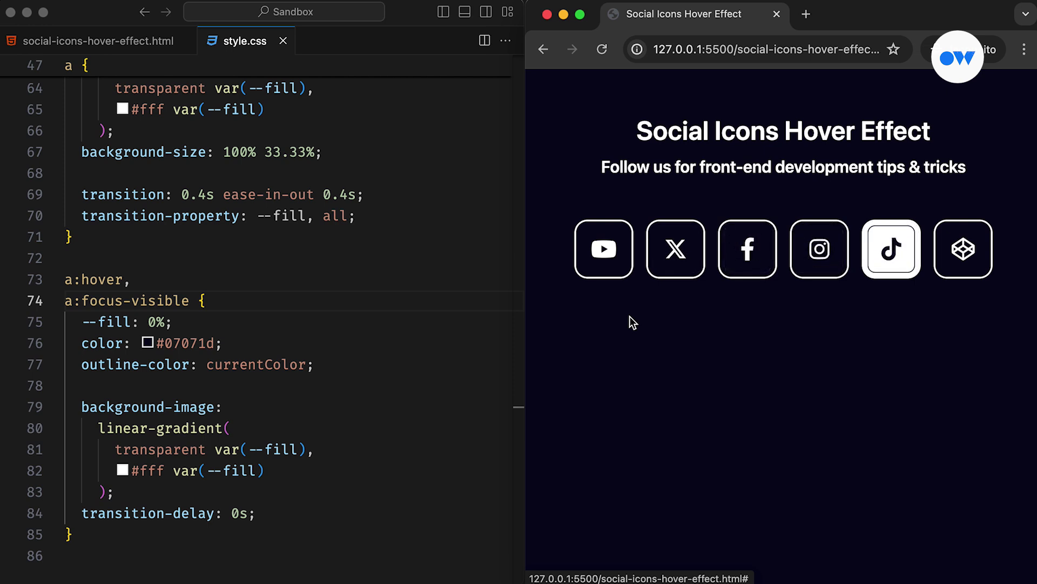
pyautogui.hotkey('shift', 'Tab')
pyautogui.hotkey('shift', 'Tab')
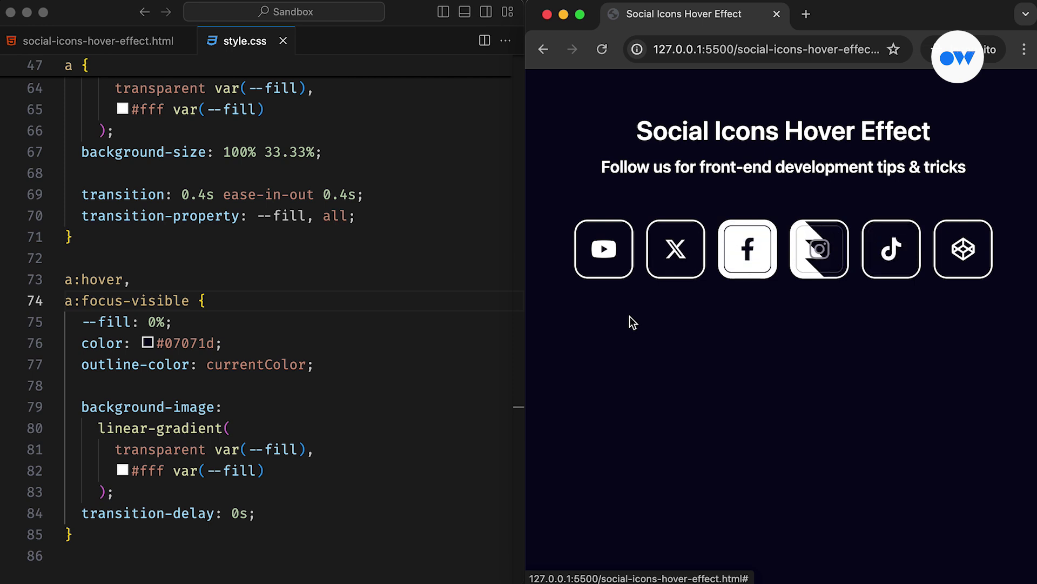
pyautogui.press('Tab')
pyautogui.hotkey('shift', 'Tab')
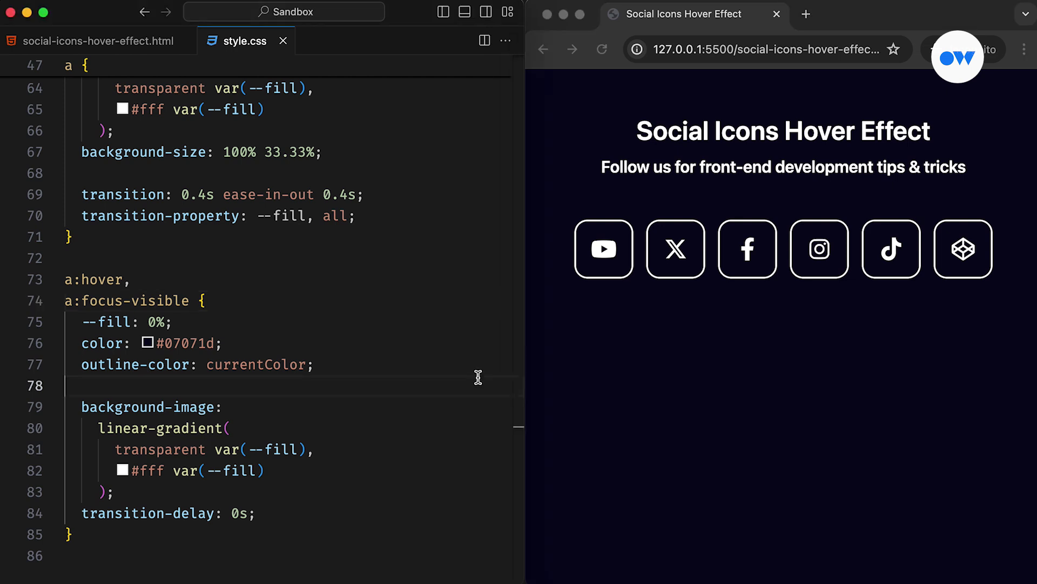
# Resize the editor and Chrome windows to test reflow, ending with Chrome widened showing six icons in one row.
pyautogui.click(476, 379)
pyautogui.moveTo(528, 390); pyautogui.dragTo(711, 389)
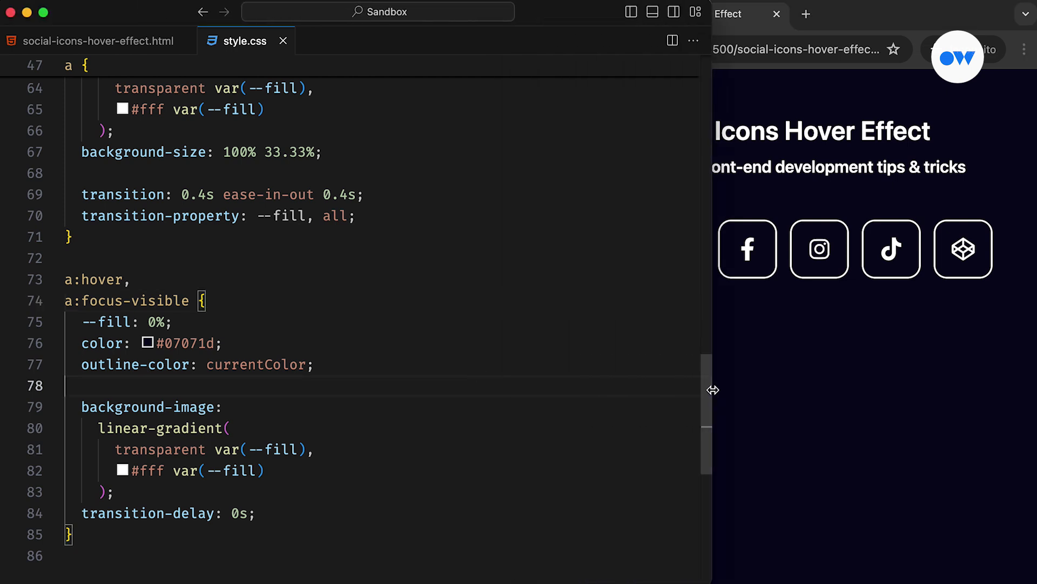
pyautogui.click(810, 399)
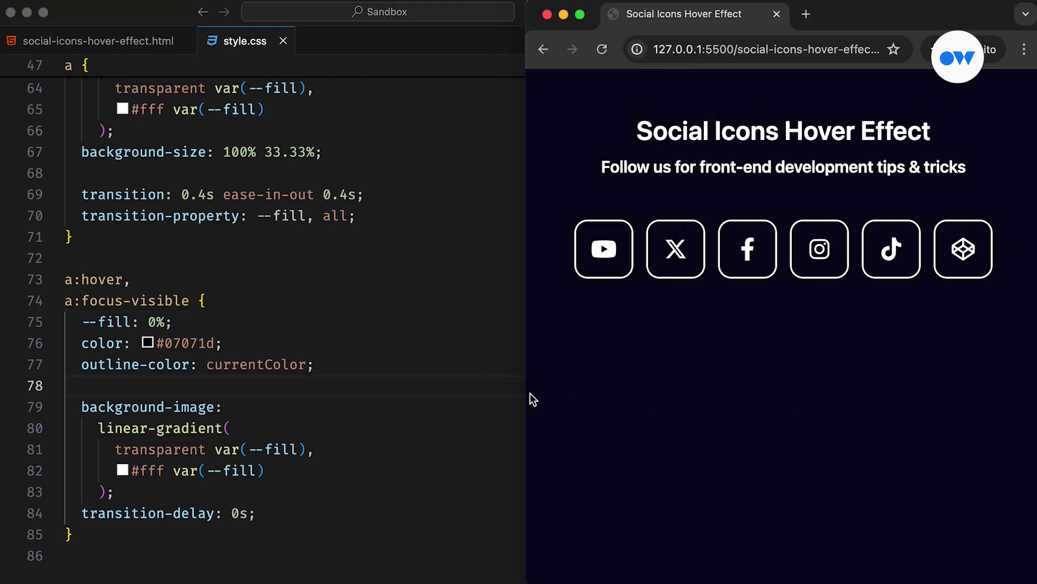
pyautogui.moveTo(531, 394); pyautogui.dragTo(660, 394)
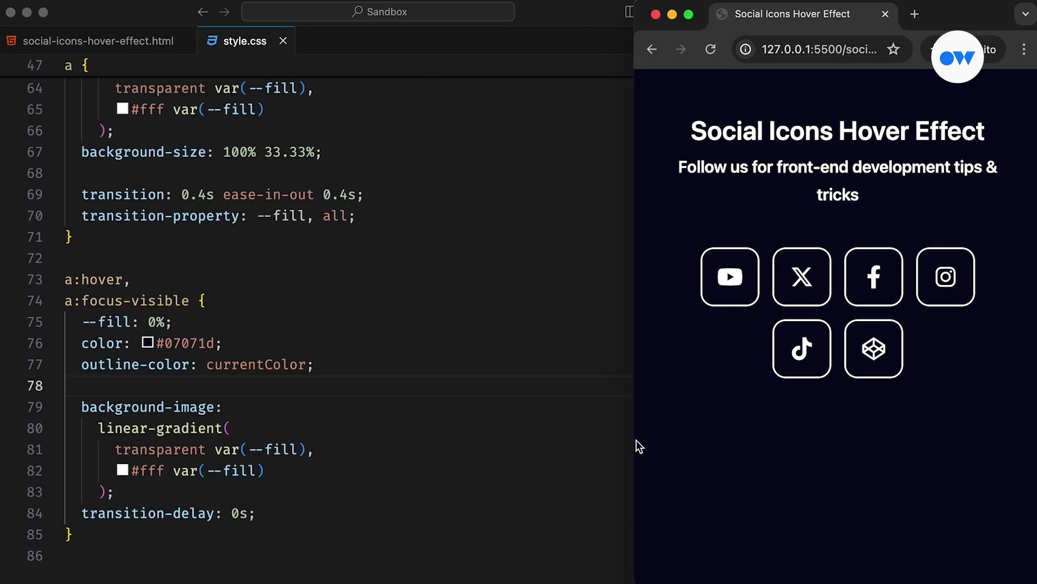
pyautogui.moveTo(635, 442); pyautogui.dragTo(61, 430)
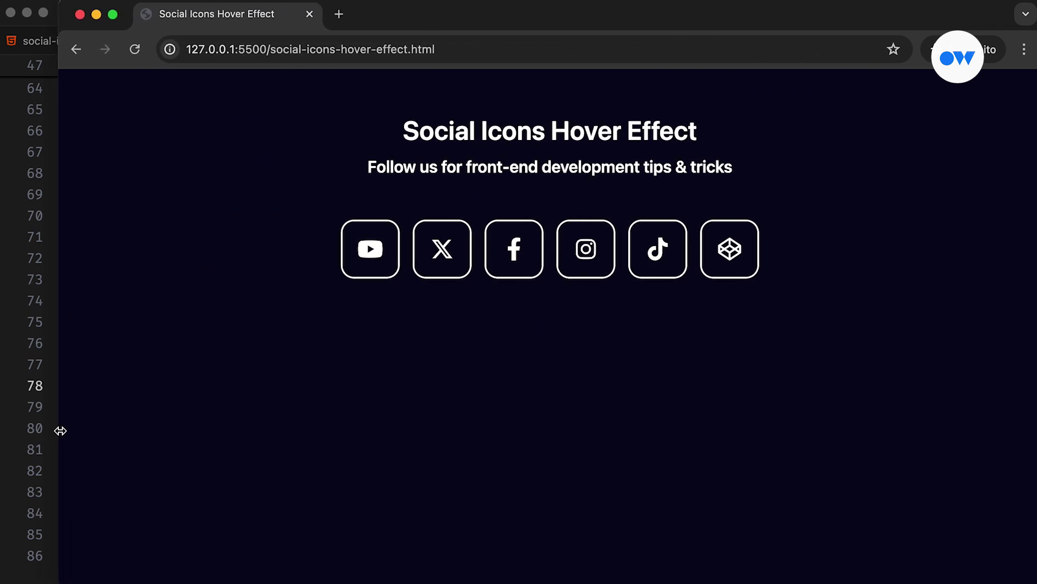